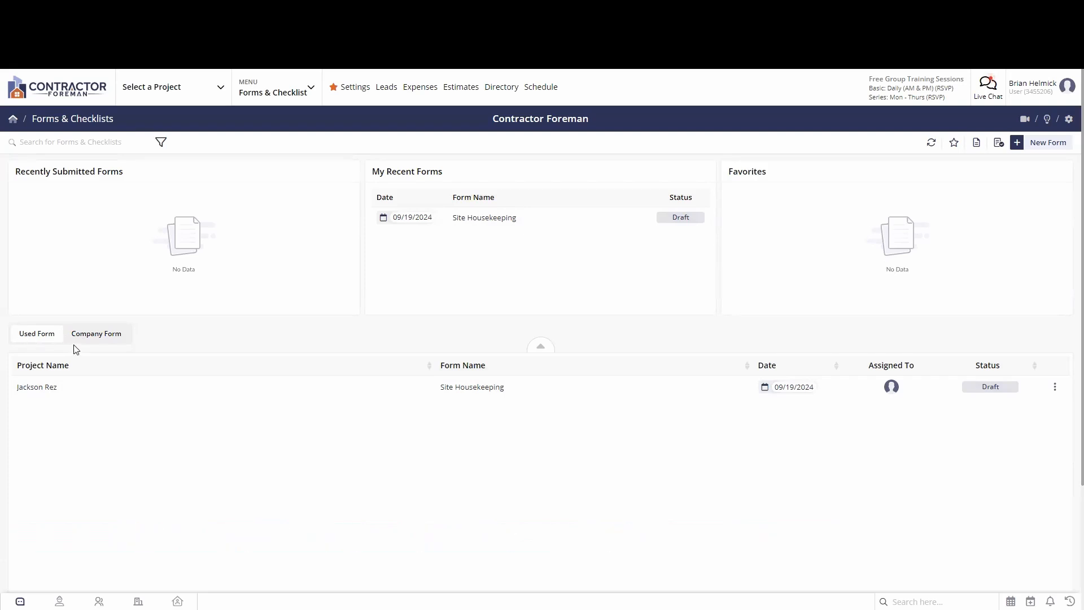
Browse the full list of available company form templates
click(99, 336)
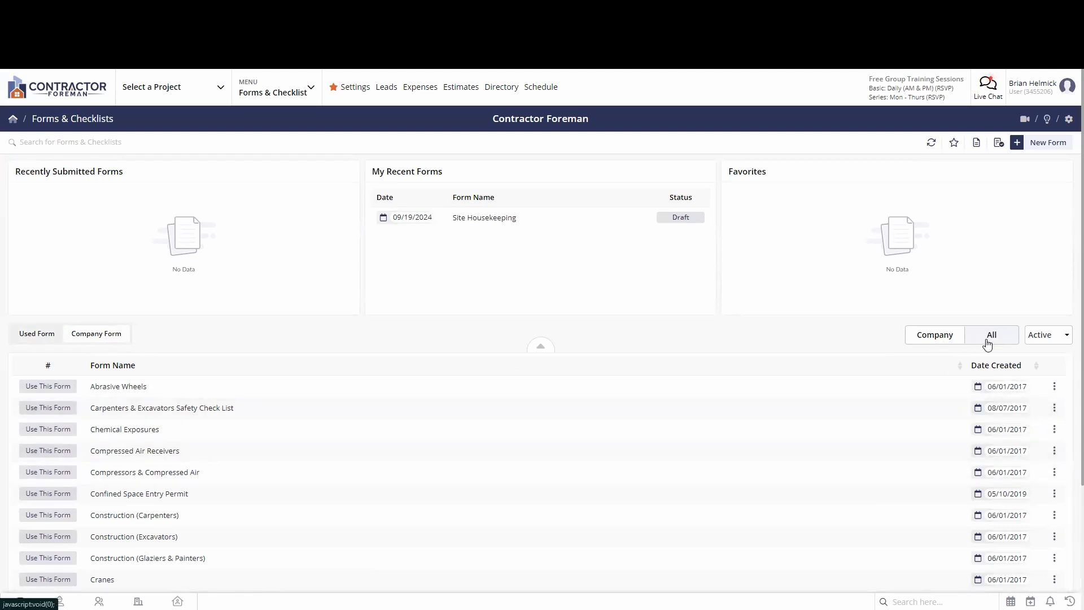
scroll(1012, 416, down, 2)
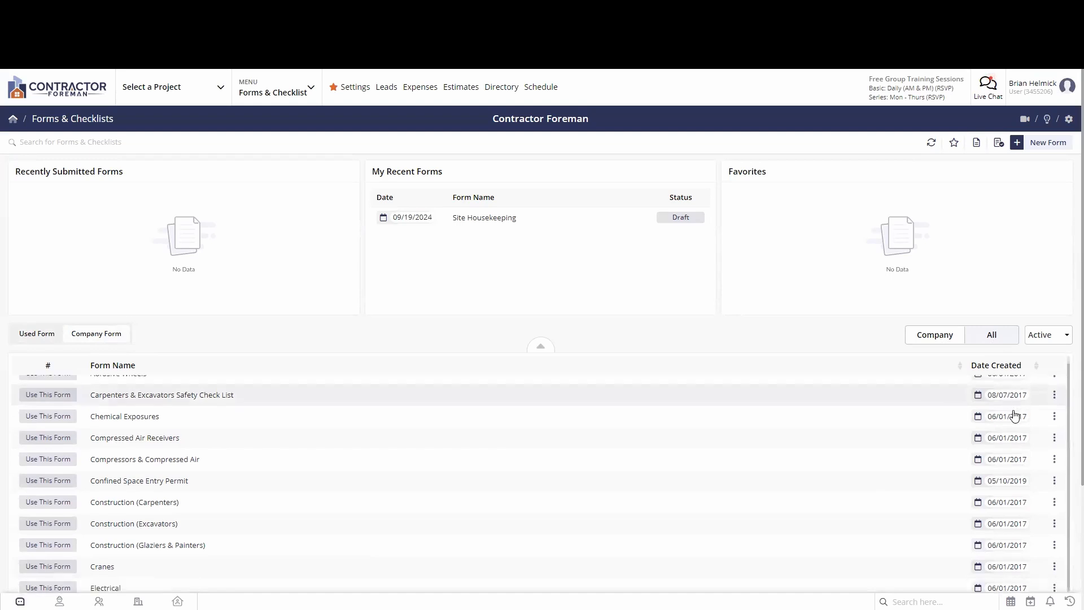
scroll(1011, 415, down, 5)
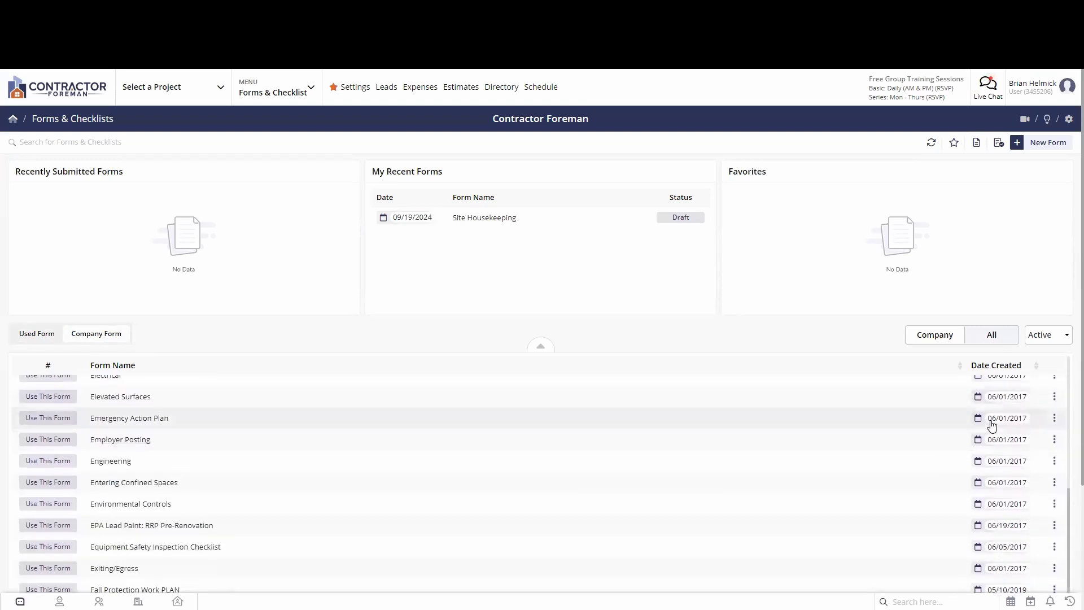
scroll(986, 429, down, 6)
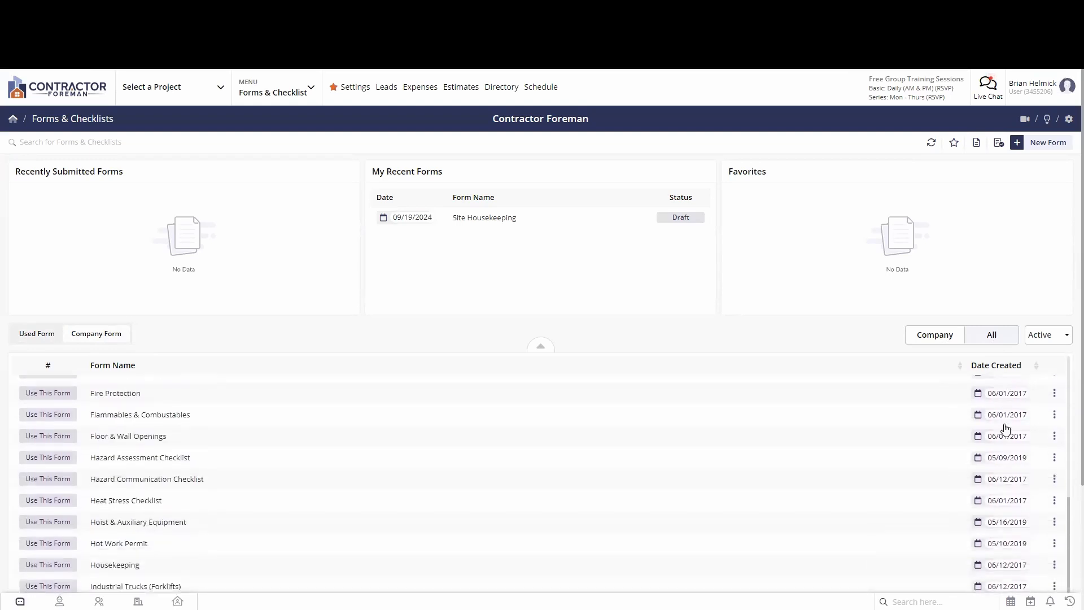
scroll(982, 435, up, 4)
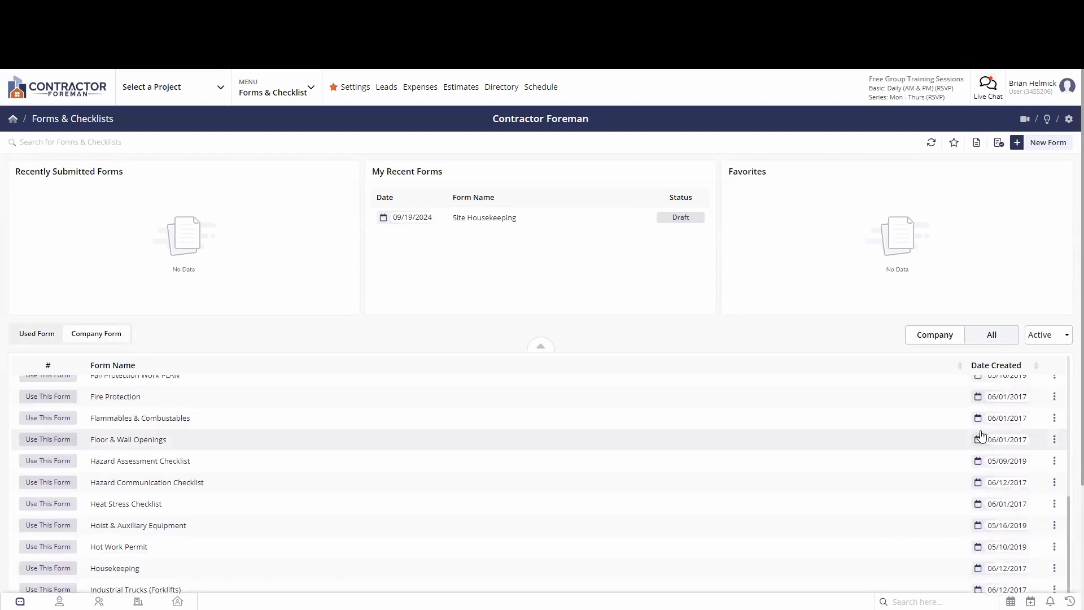
Limit the form list to the company's own forms and mark Office Housekeeping as a favorite
click(933, 336)
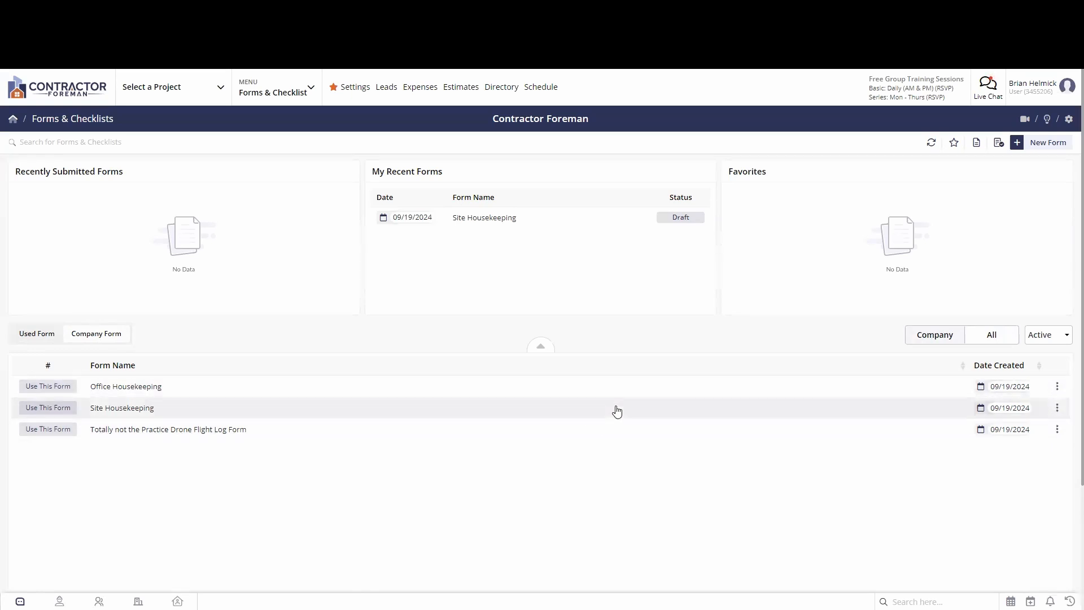
click(1057, 390)
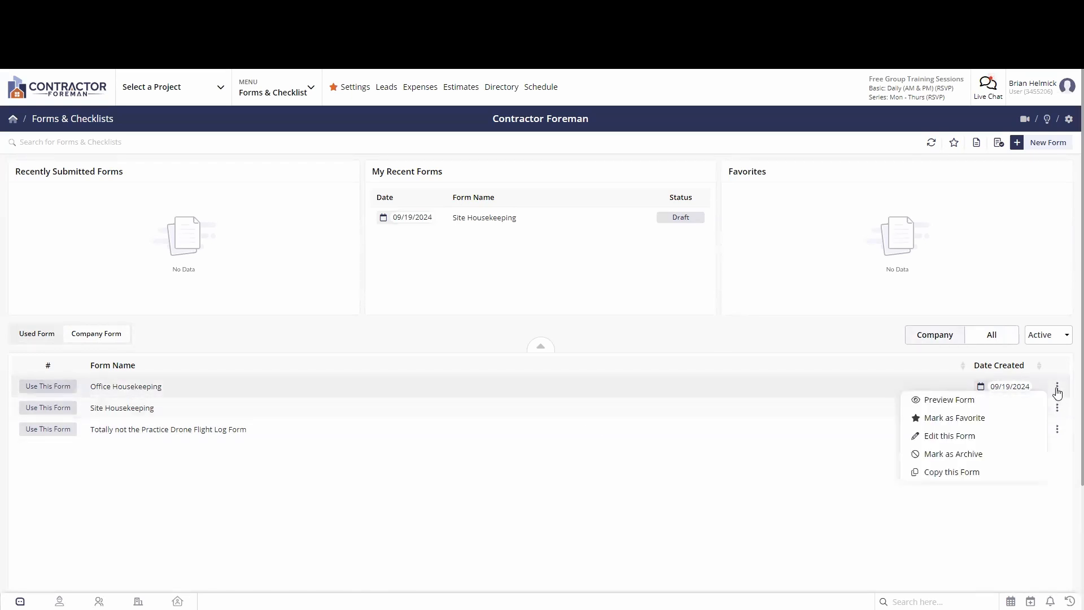
click(968, 419)
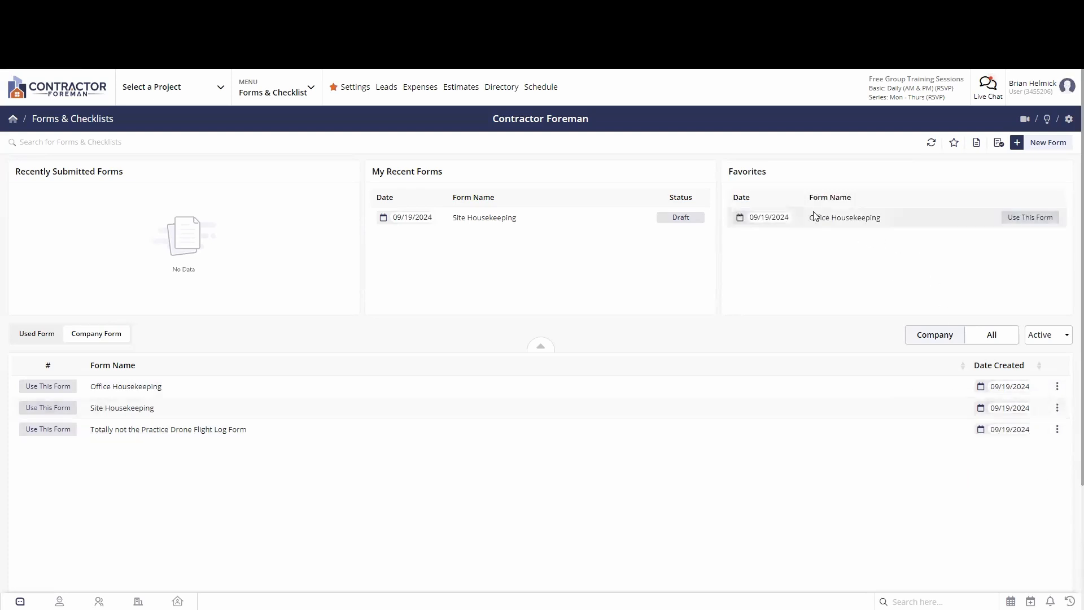
Start a checklist from the favorite Office Housekeeping form for the Office project and assign it to an employee
click(1031, 219)
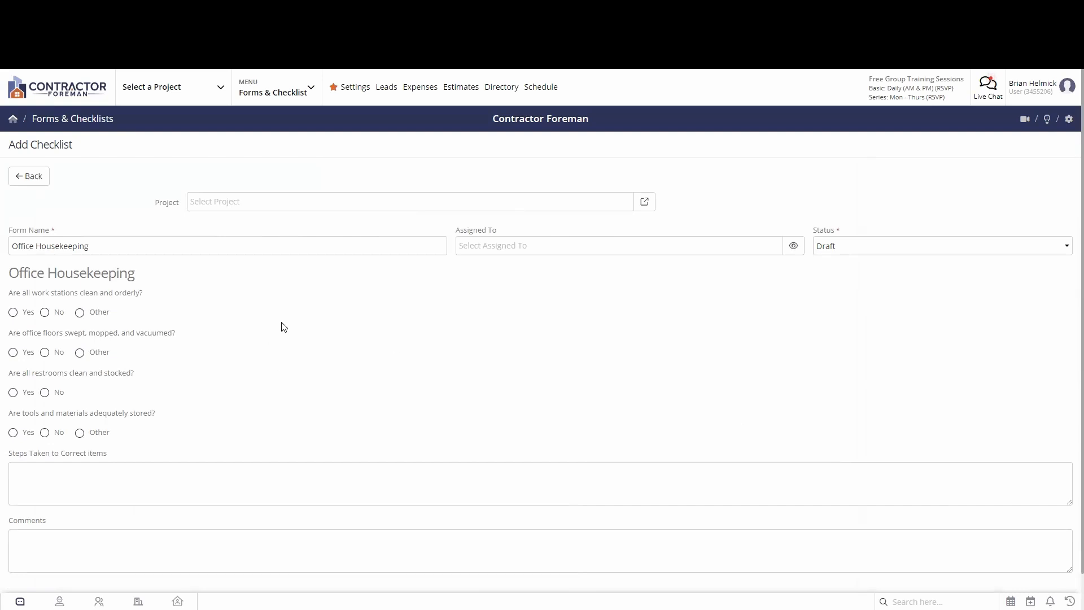
click(253, 202)
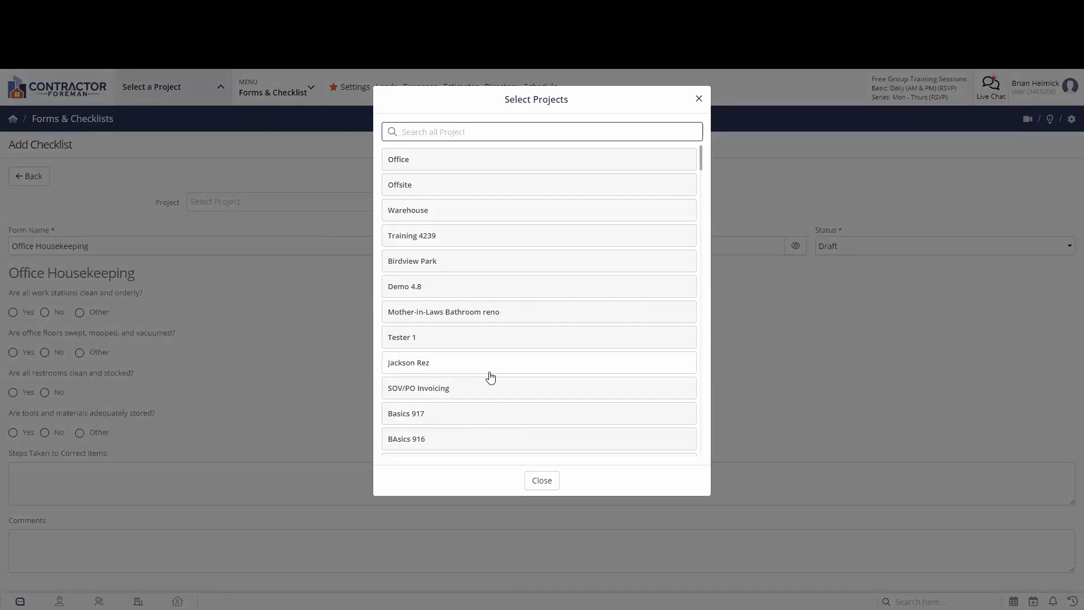
click(470, 165)
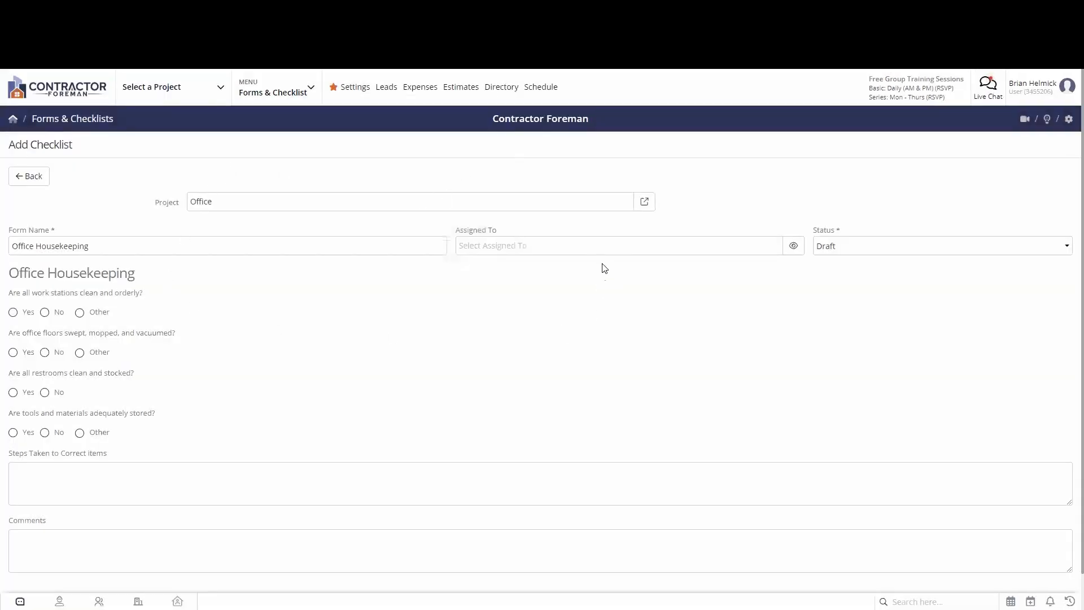
click(608, 245)
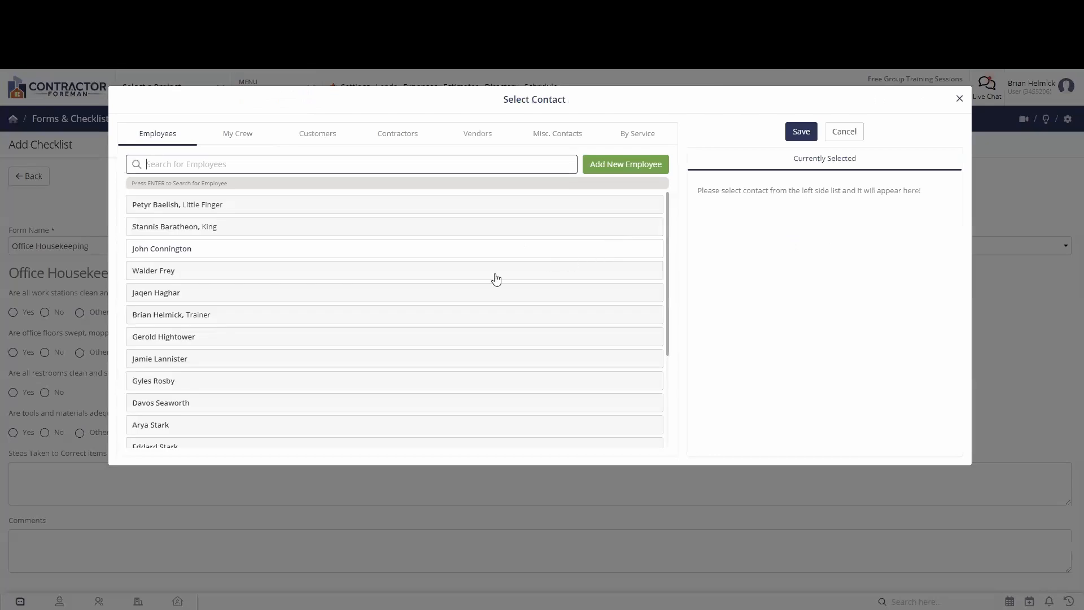
click(215, 255)
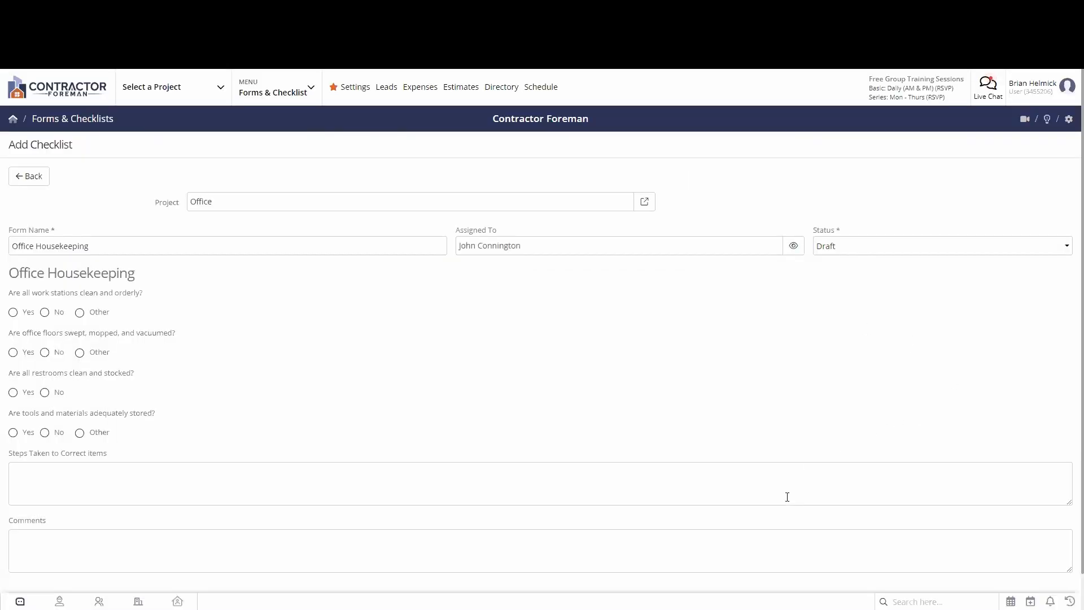
Keep the checklist's status as Draft, save it and return to the forms overview
click(885, 254)
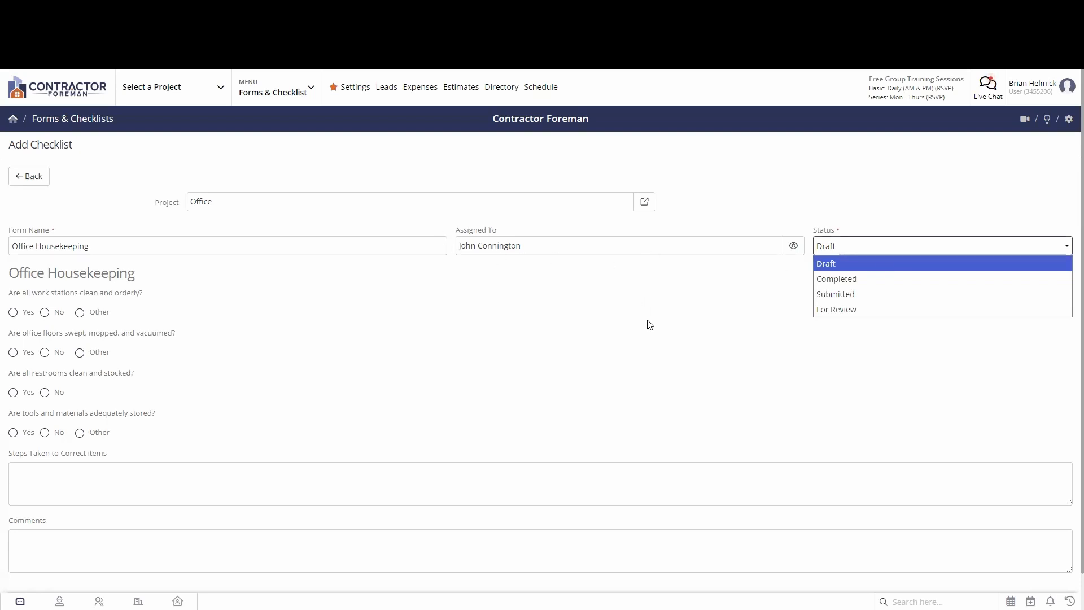
click(796, 192)
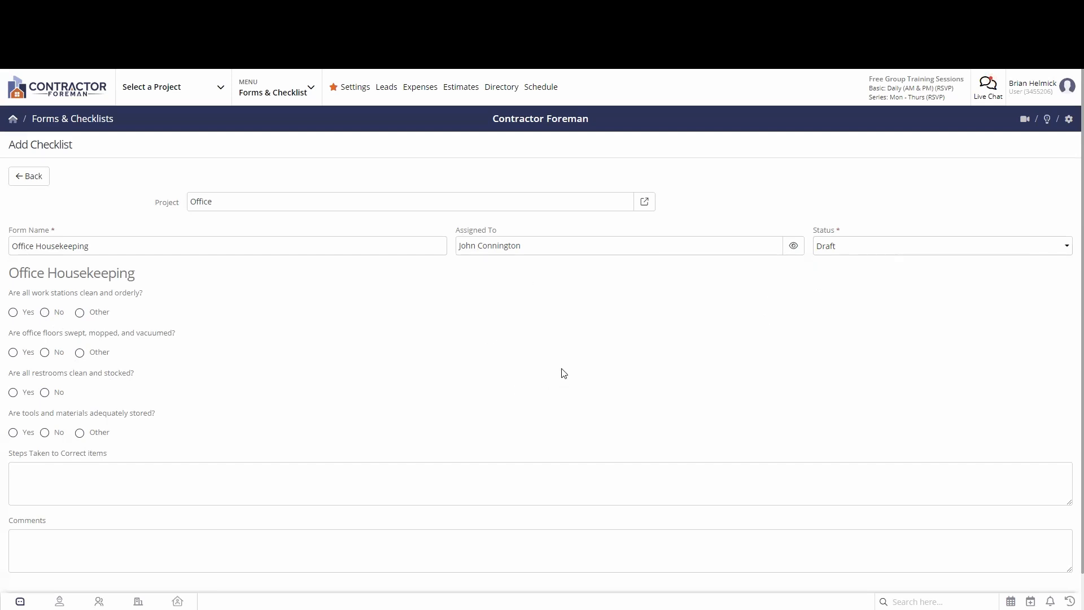
scroll(559, 375, down, 1)
click(482, 575)
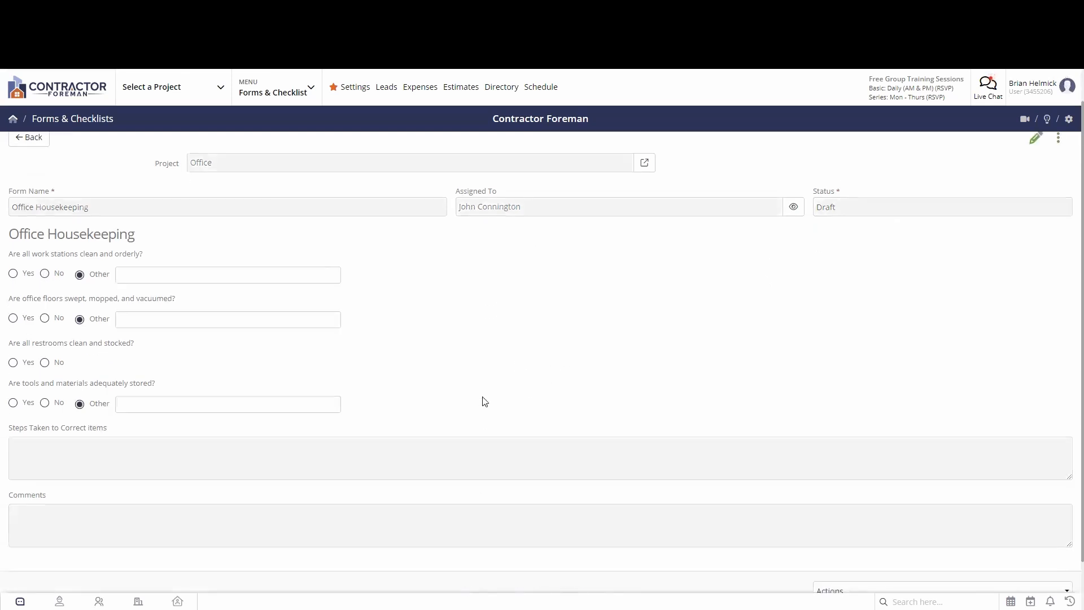
scroll(501, 412, up, 1)
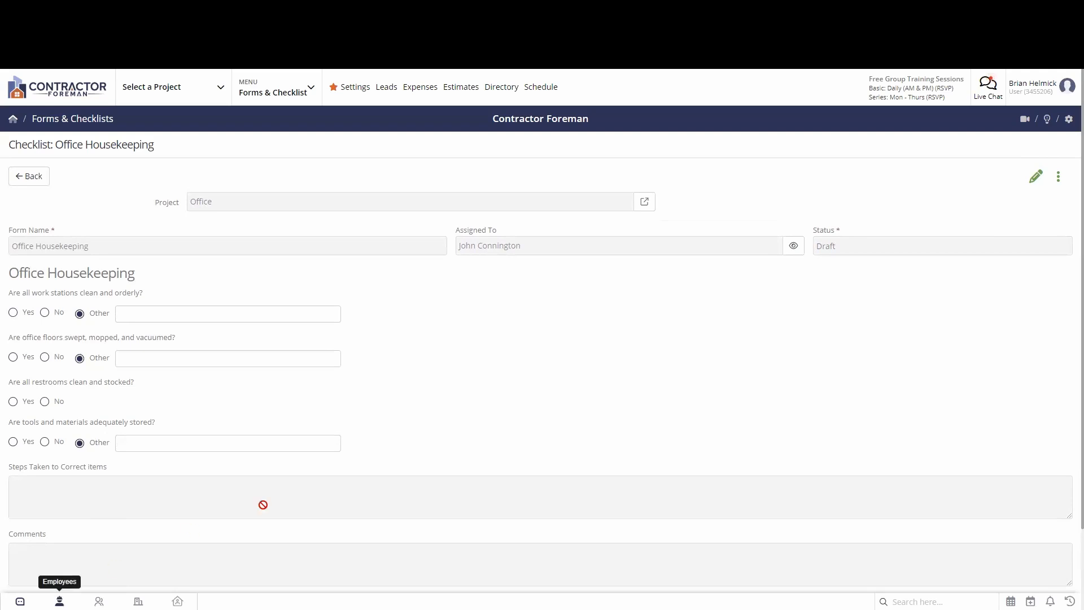
click(26, 176)
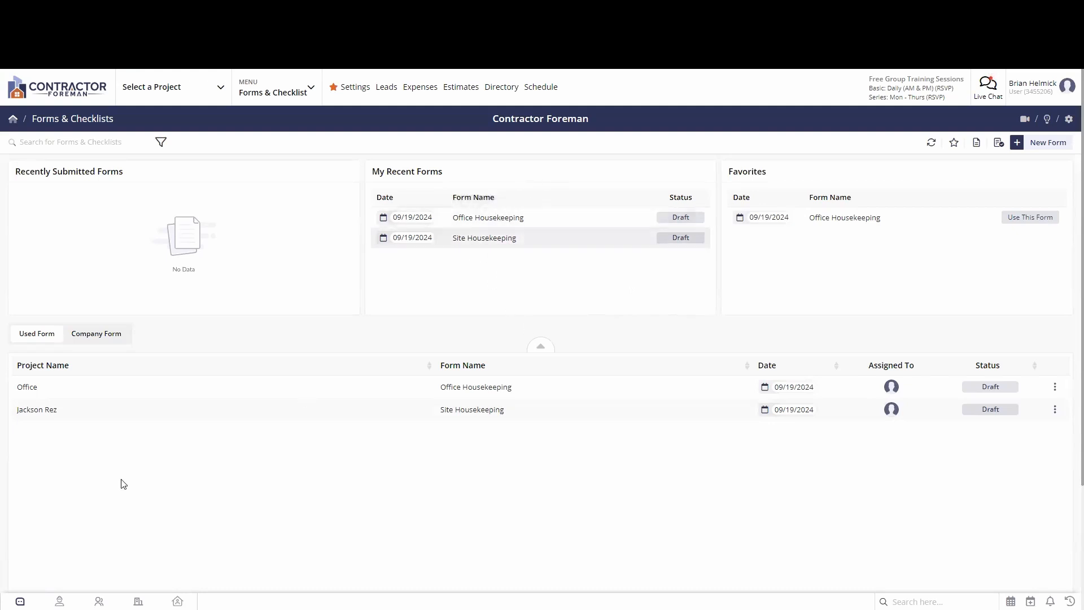
Open the draft Office Housekeeping checklist for editing and answer Yes for work stations, floors and tool storage, and No for restrooms
click(527, 391)
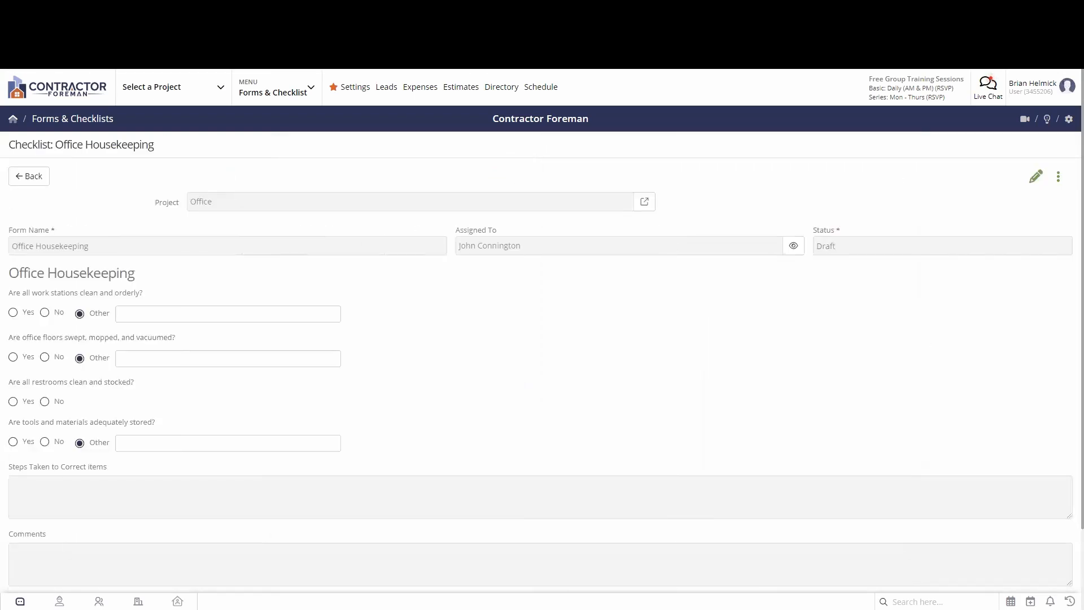
click(1036, 179)
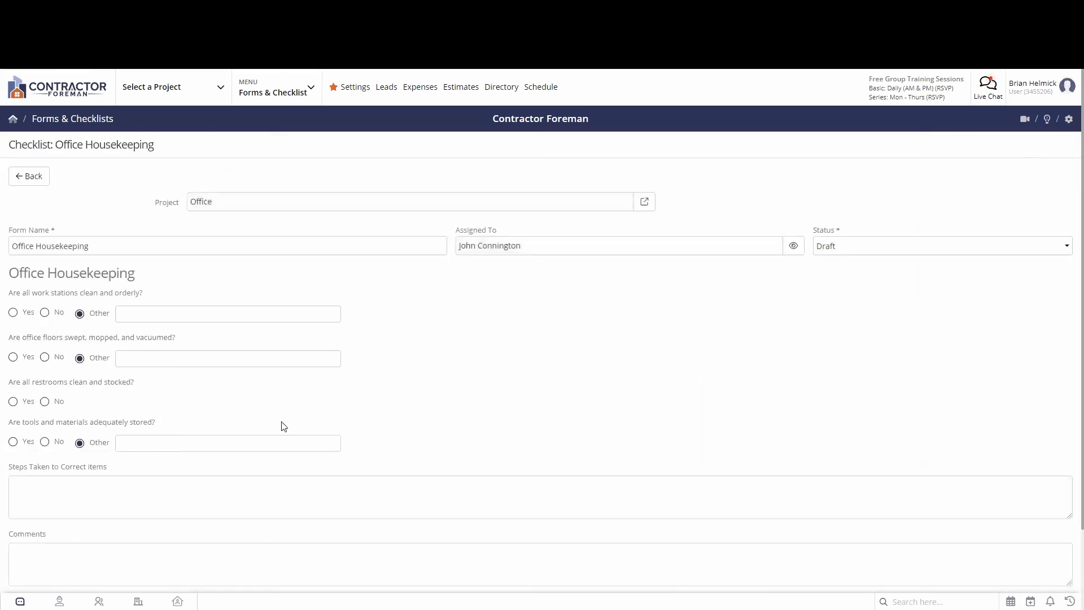
click(13, 313)
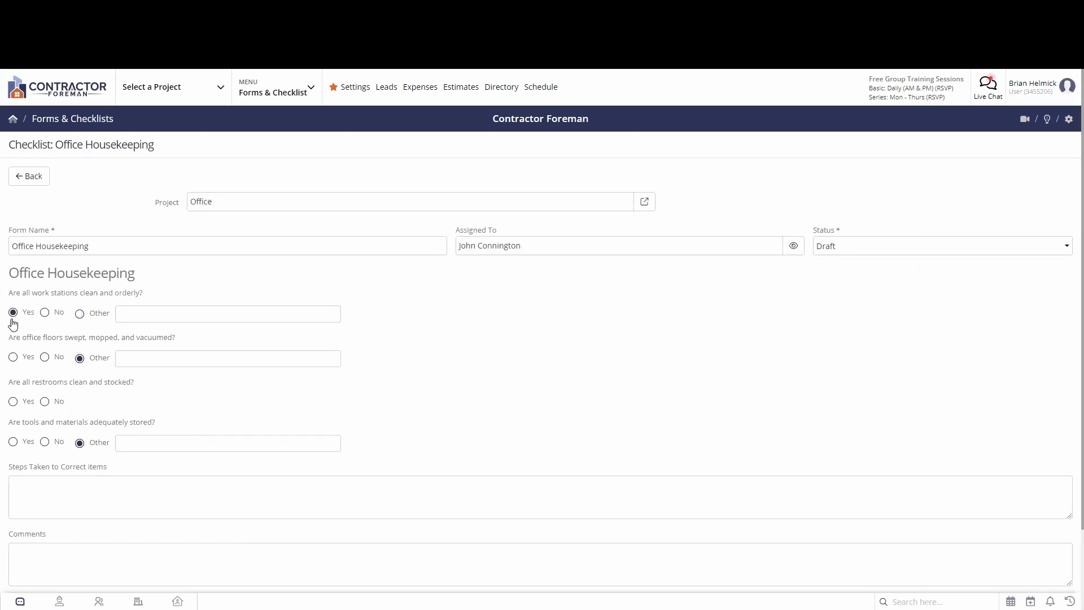
click(13, 357)
click(45, 402)
click(13, 442)
Enter "We ordered supplies for the restroom" as the steps taken to correct items, leaving the comments empty
click(87, 506)
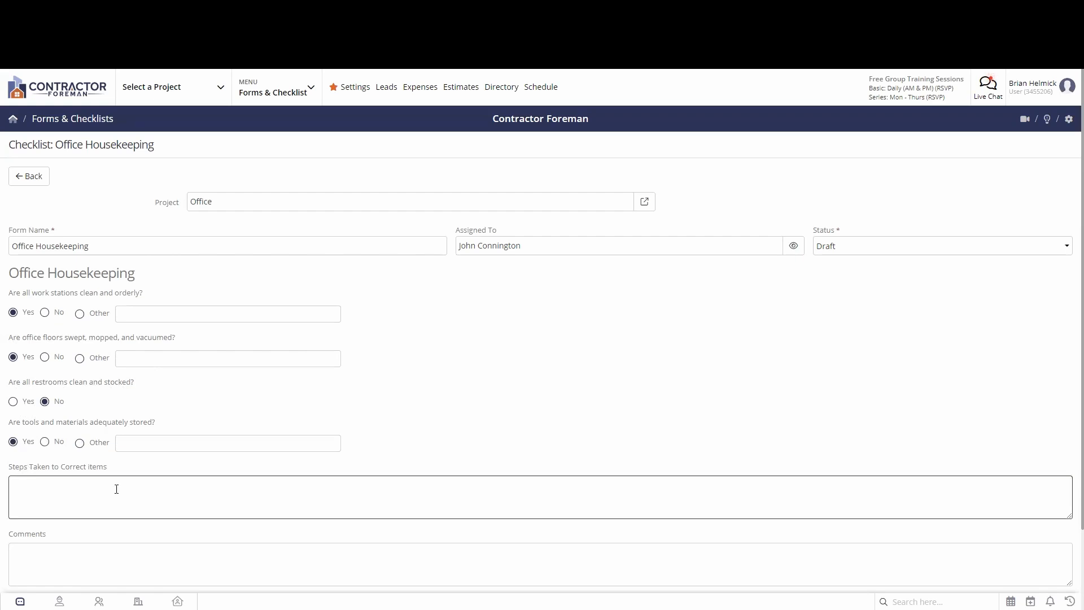
text(We ordered supplies for the restroom)
scroll(339, 396, down, 2)
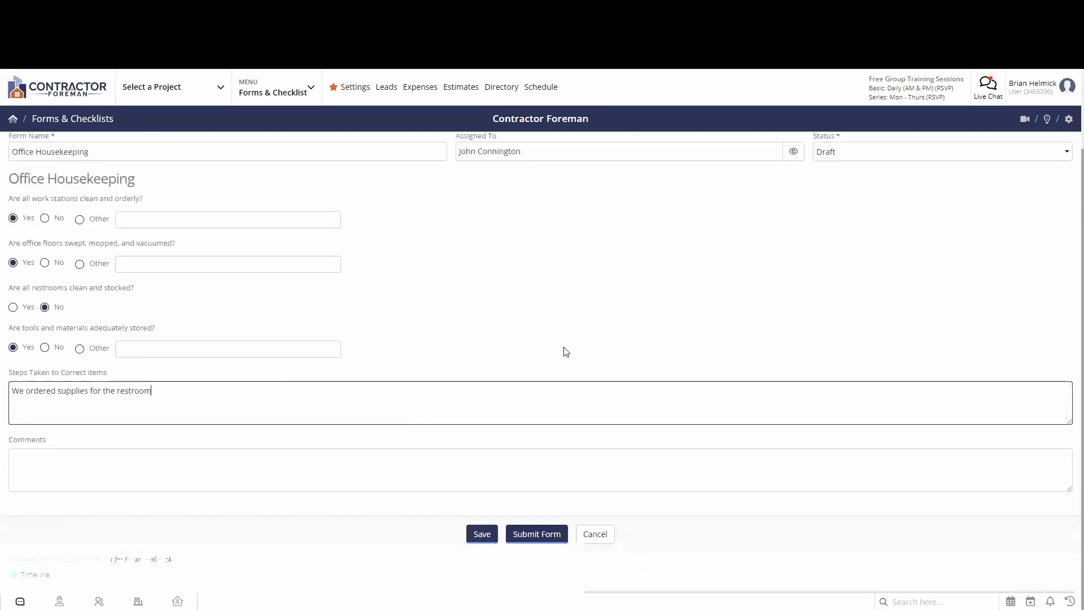
click(267, 465)
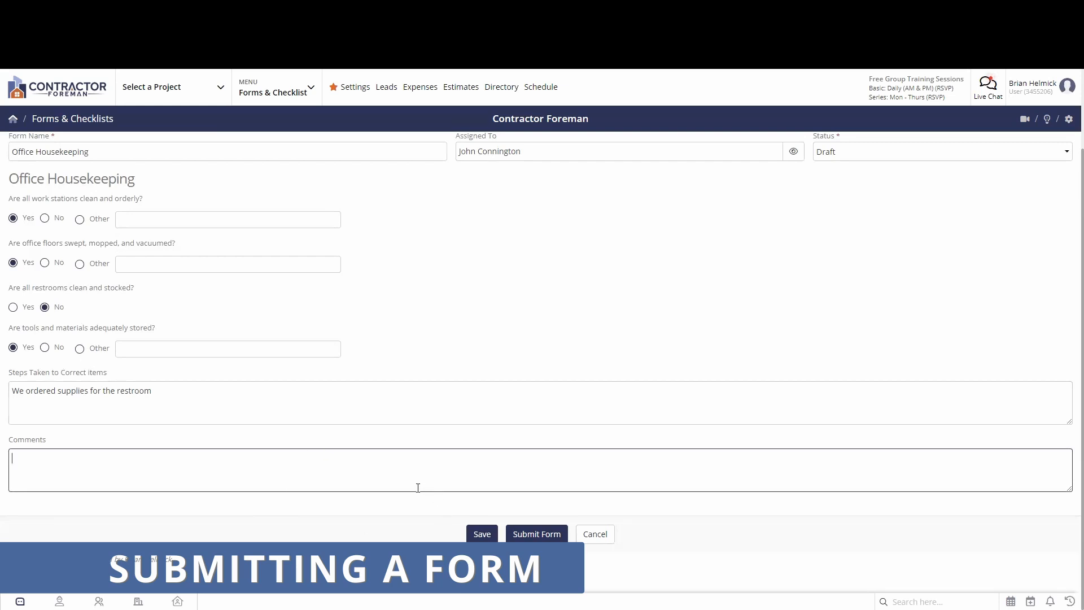
Submit the Office Housekeeping checklist, confirm the submission and return to the forms overview
click(542, 535)
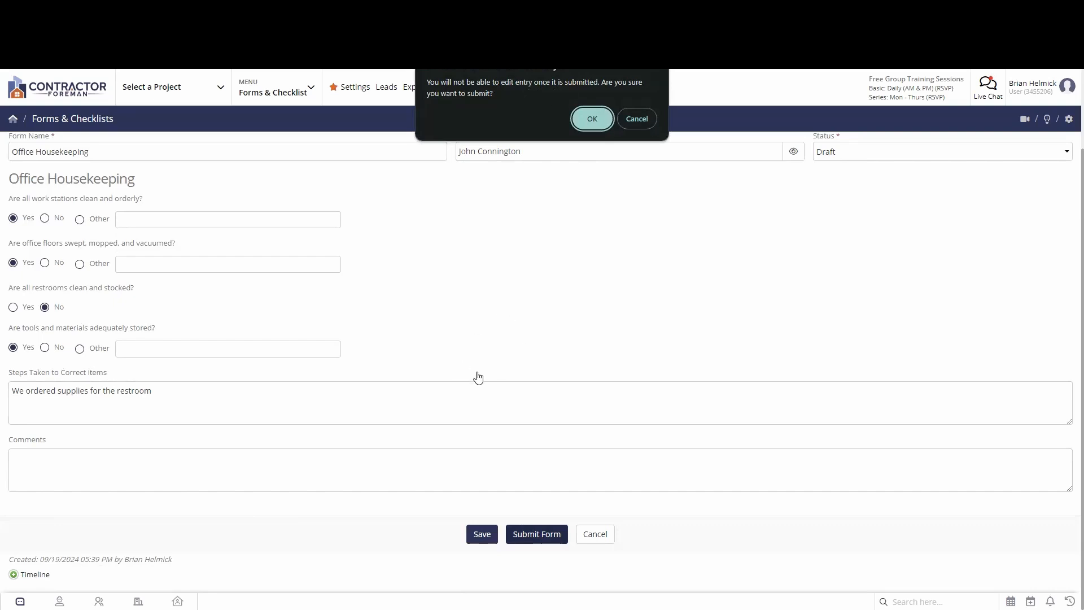
click(590, 124)
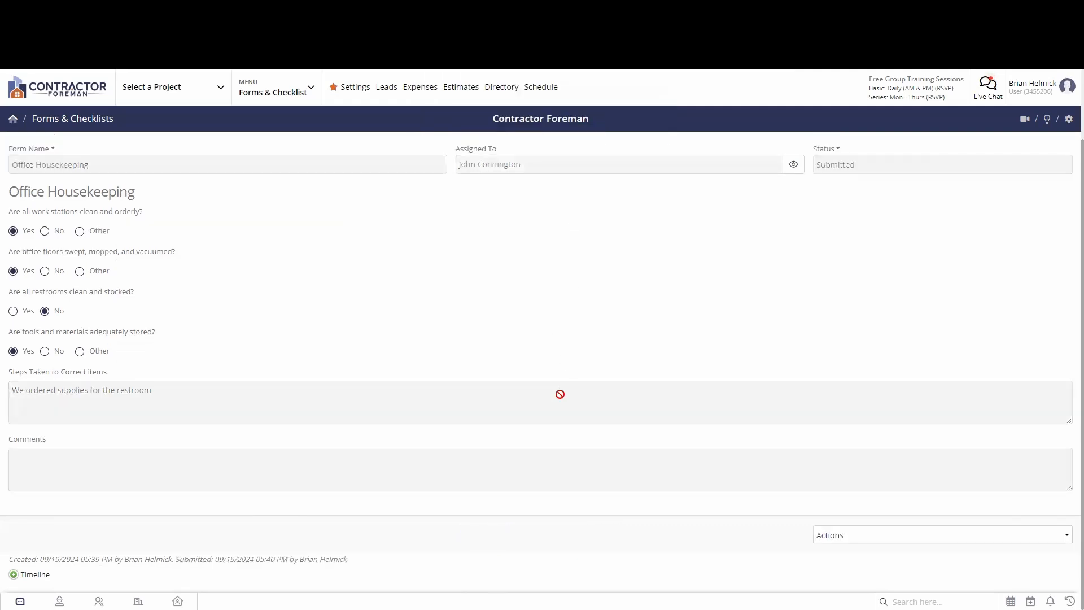
scroll(558, 399, up, 2)
scroll(338, 339, down, 2)
scroll(48, 205, up, 2)
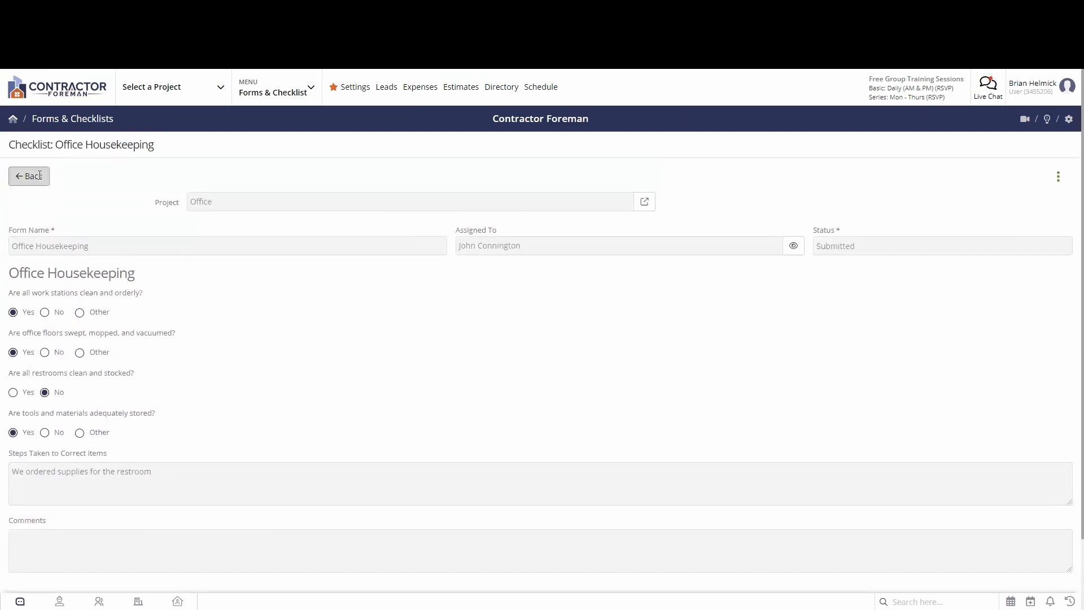
click(34, 176)
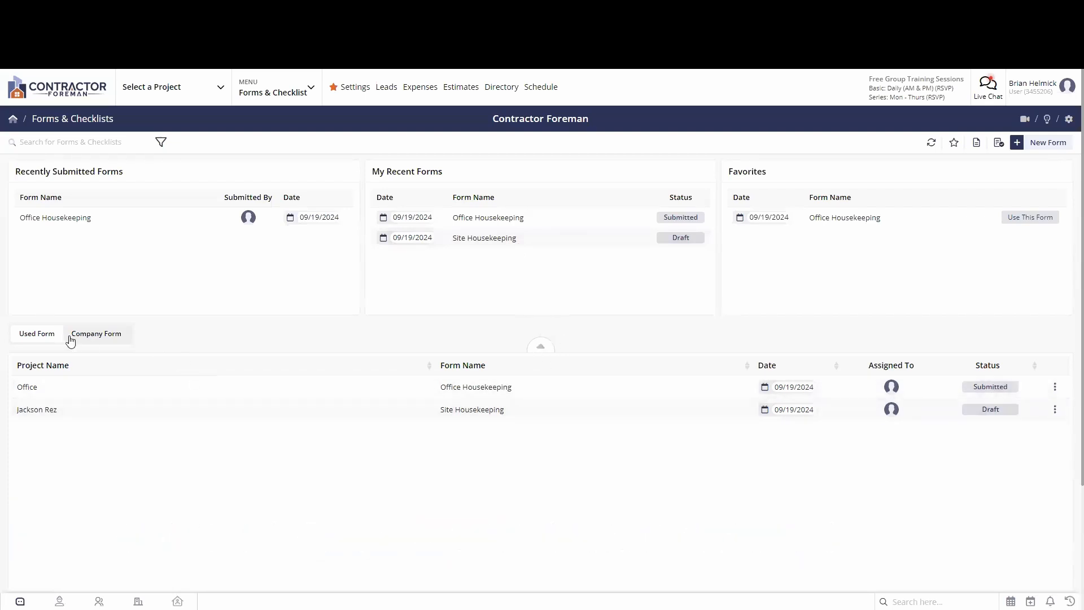
Compare the company's own form templates with the full list, looking through all available safety forms and checklists
click(102, 337)
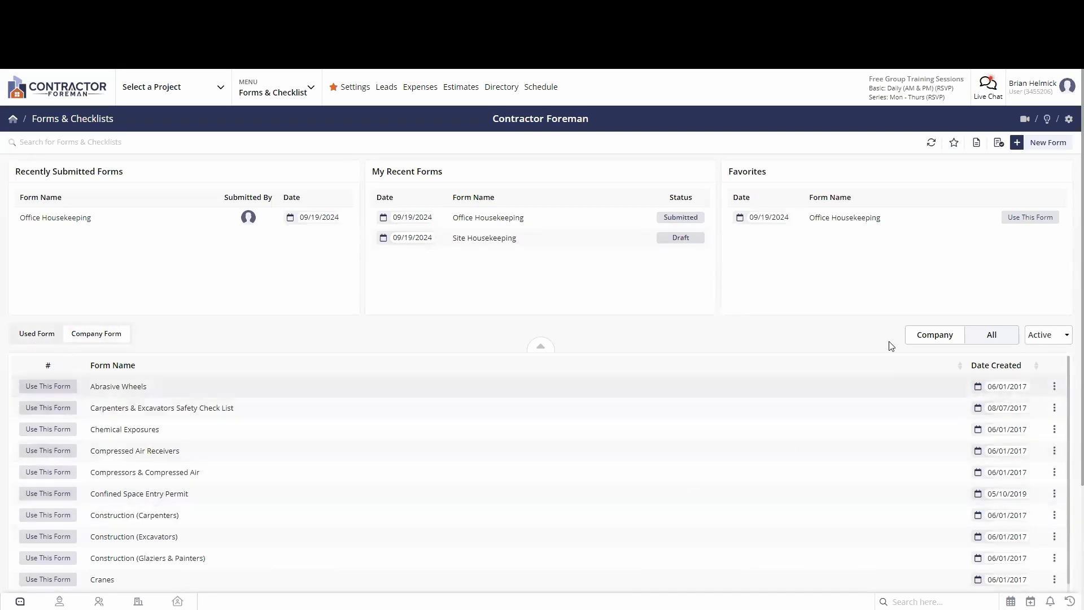
click(944, 337)
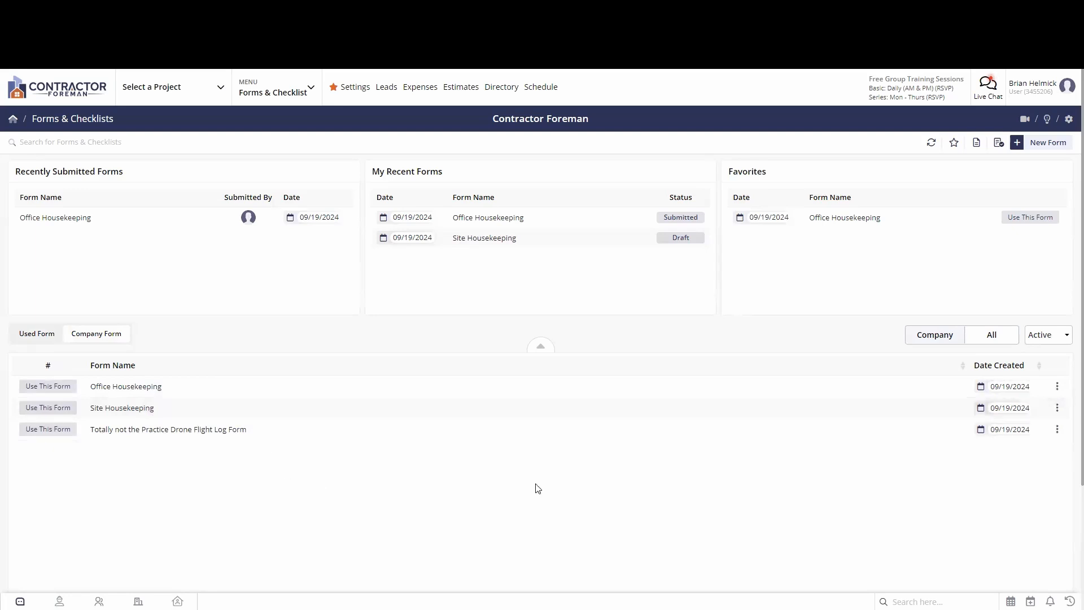
click(994, 336)
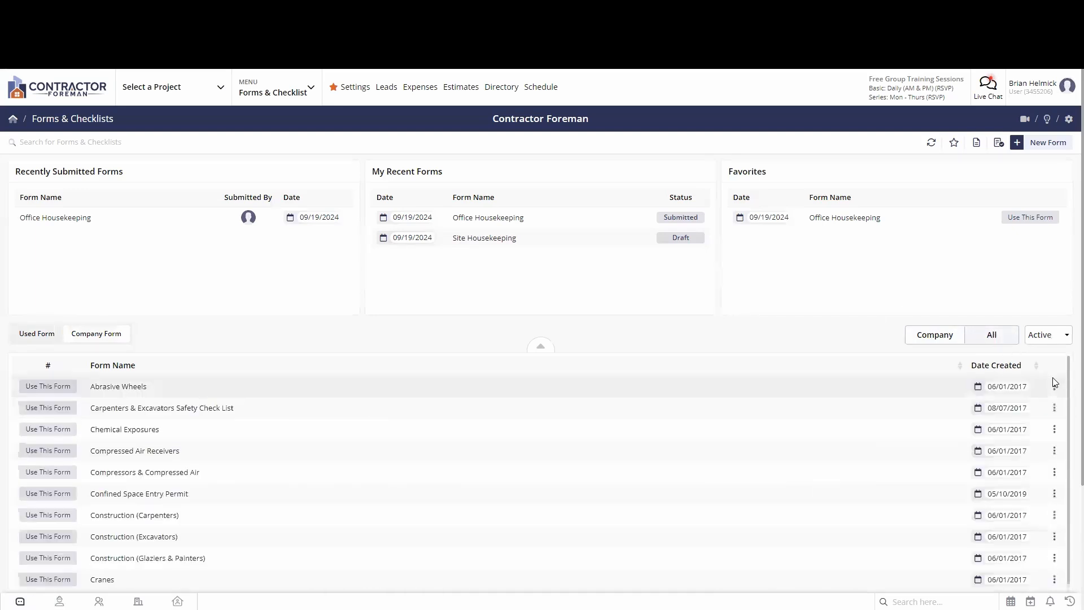
scroll(1056, 376, down, 1)
scroll(830, 460, down, 5)
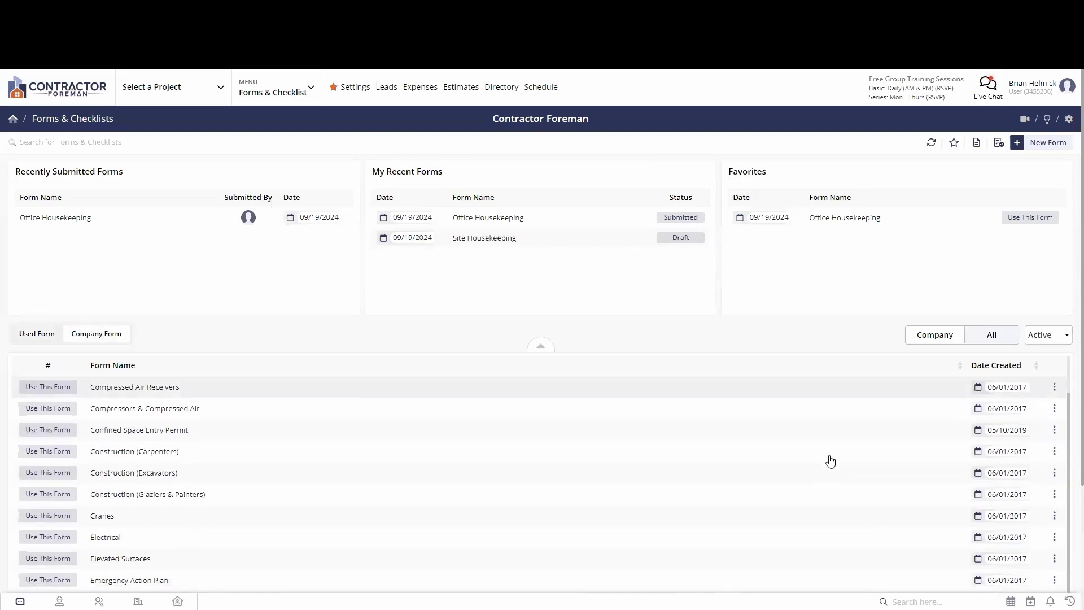
scroll(830, 464, down, 1)
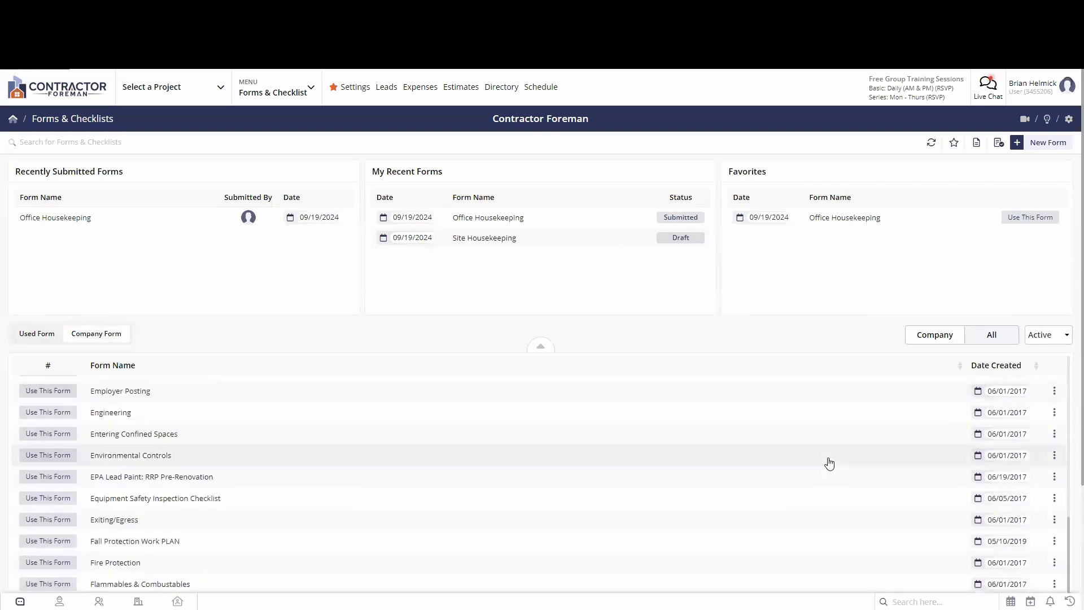
scroll(827, 465, down, 4)
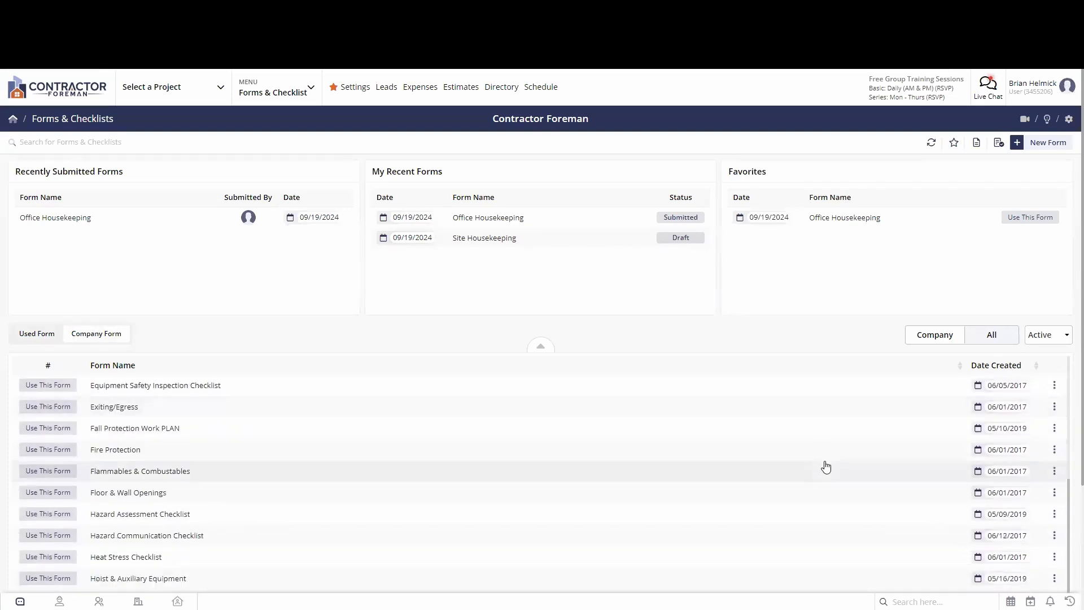
scroll(824, 468, down, 5)
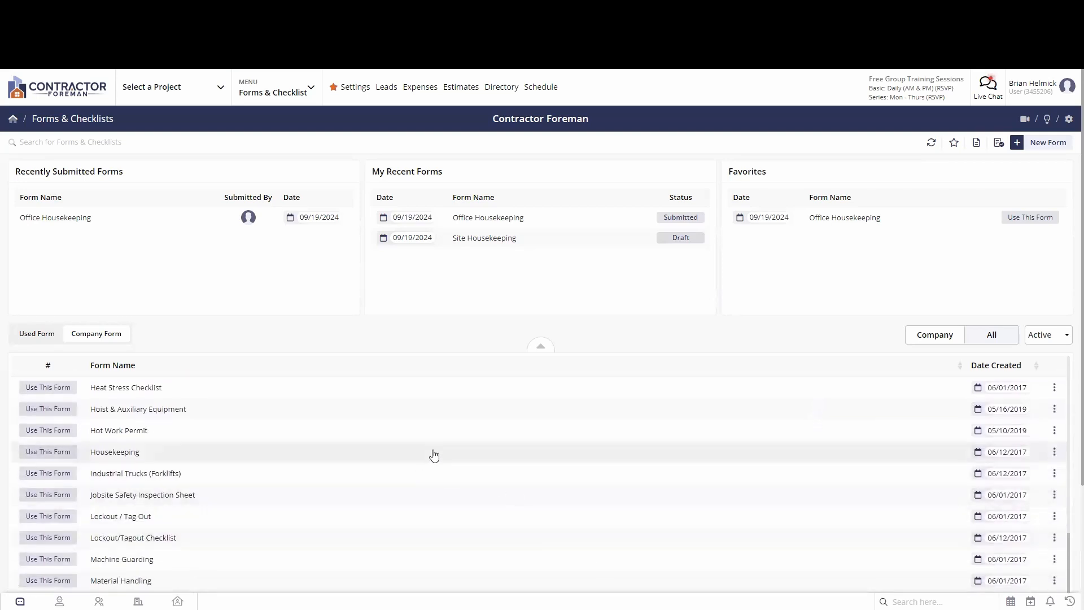
Copy the Fire Protection form as a new form and keep its status as Published: Ready to Use
scroll(409, 457, up, 3)
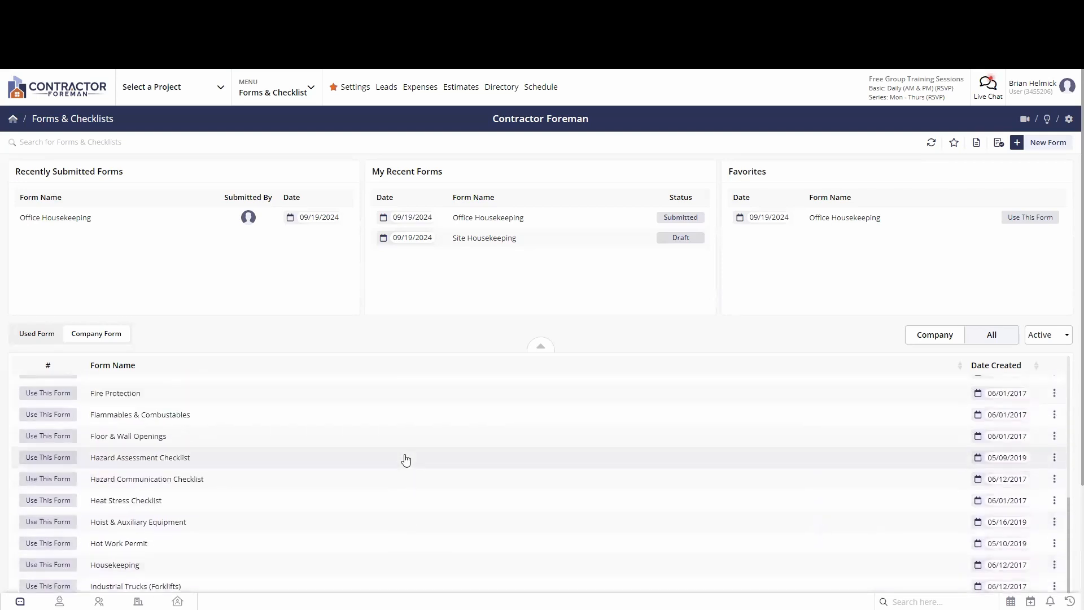
scroll(282, 477, up, 2)
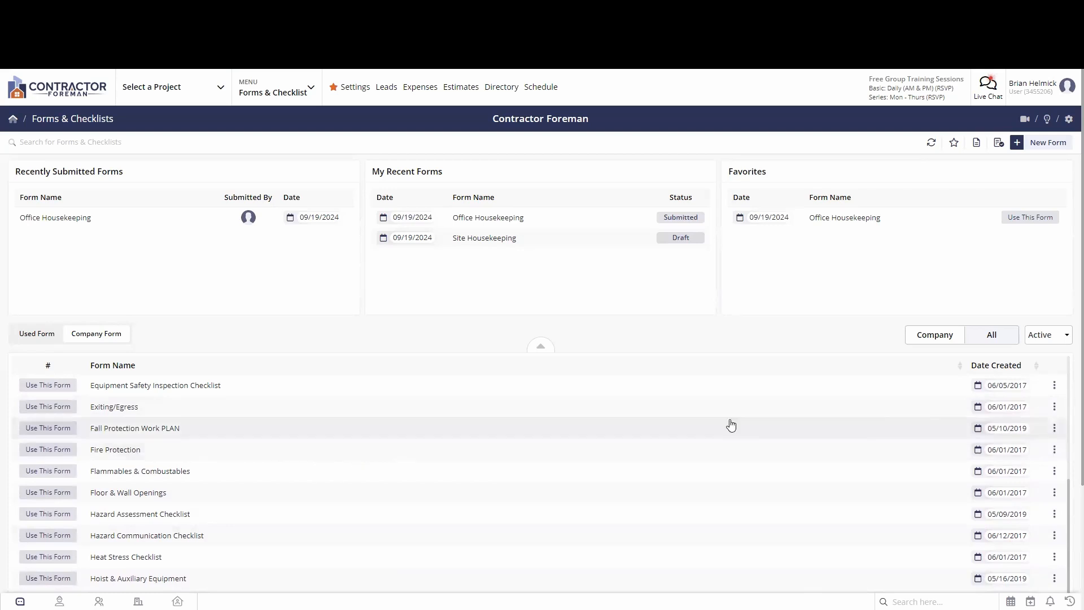
click(1054, 451)
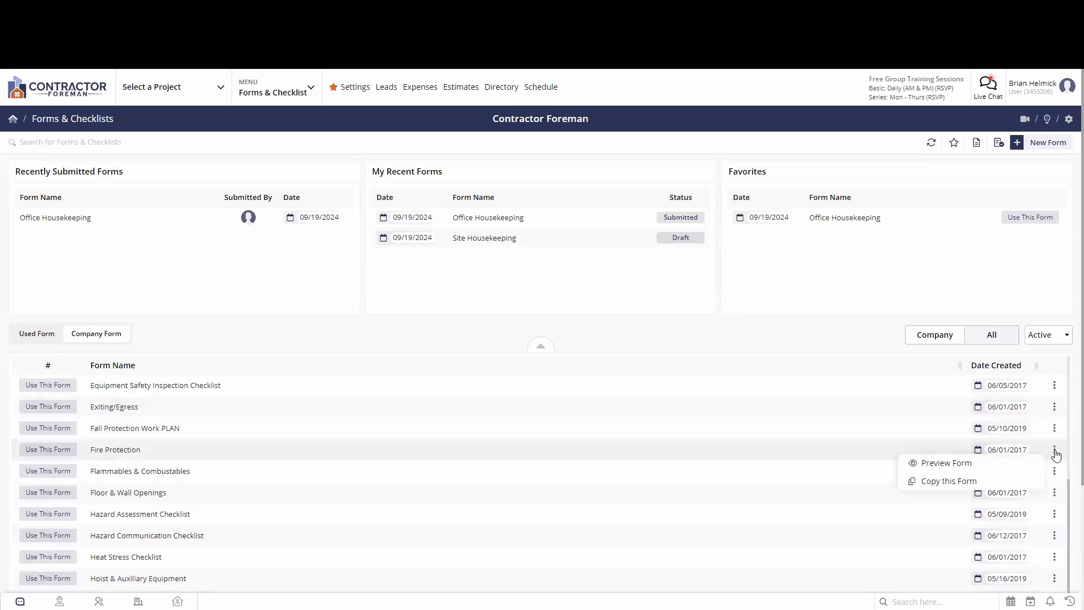
click(948, 484)
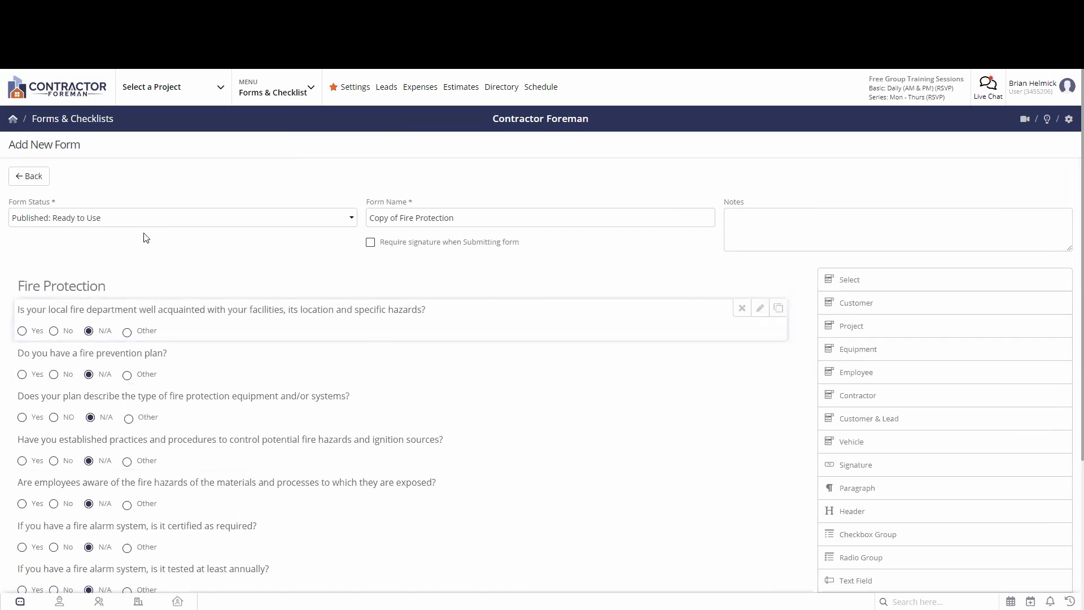
click(137, 220)
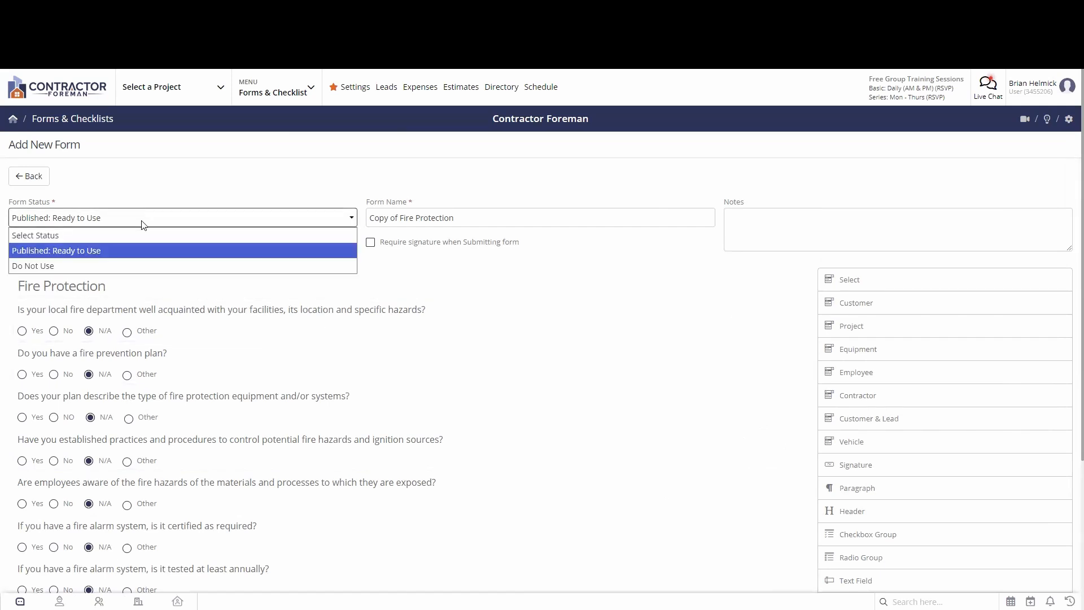
click(111, 250)
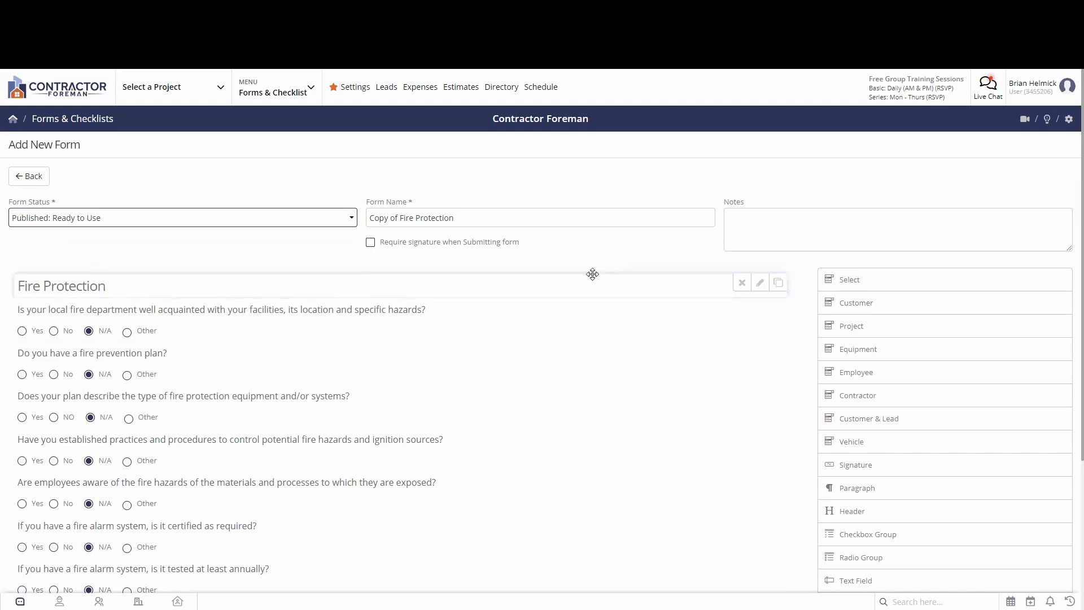
Name the copied form "Office Fire Checklist", leave the notes empty and require a signature when submitting the form
drag(455, 218, 323, 226)
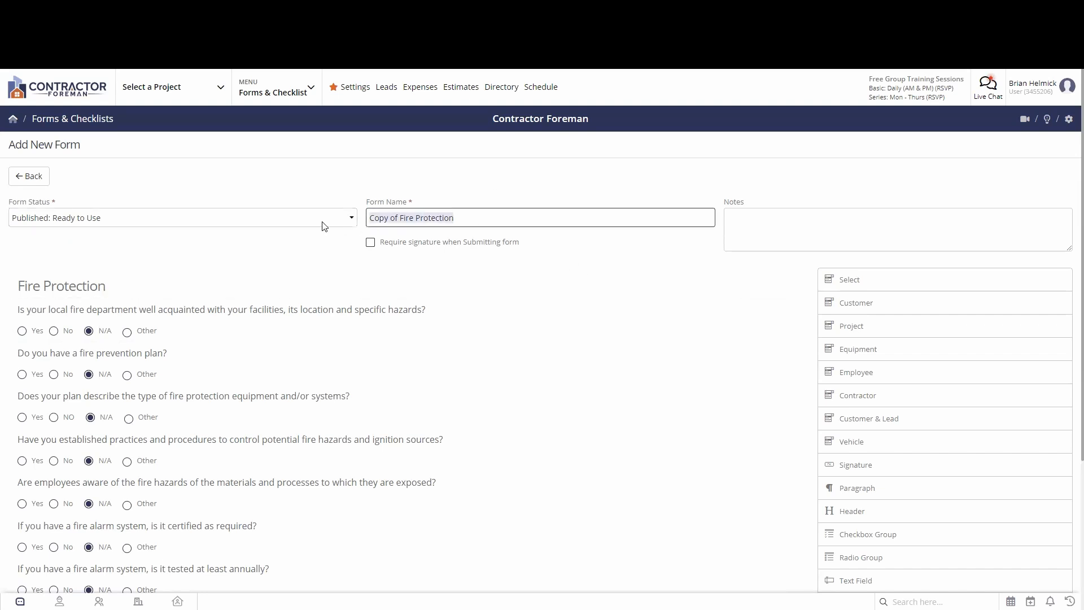
key(BackSpace)
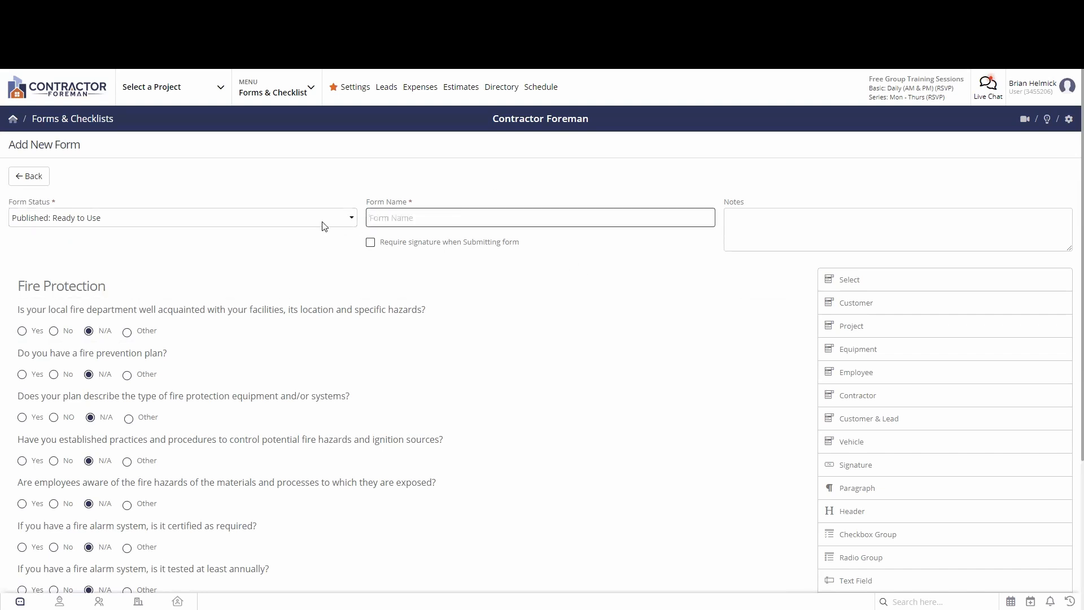
text(Office Fire Checklist)
click(818, 215)
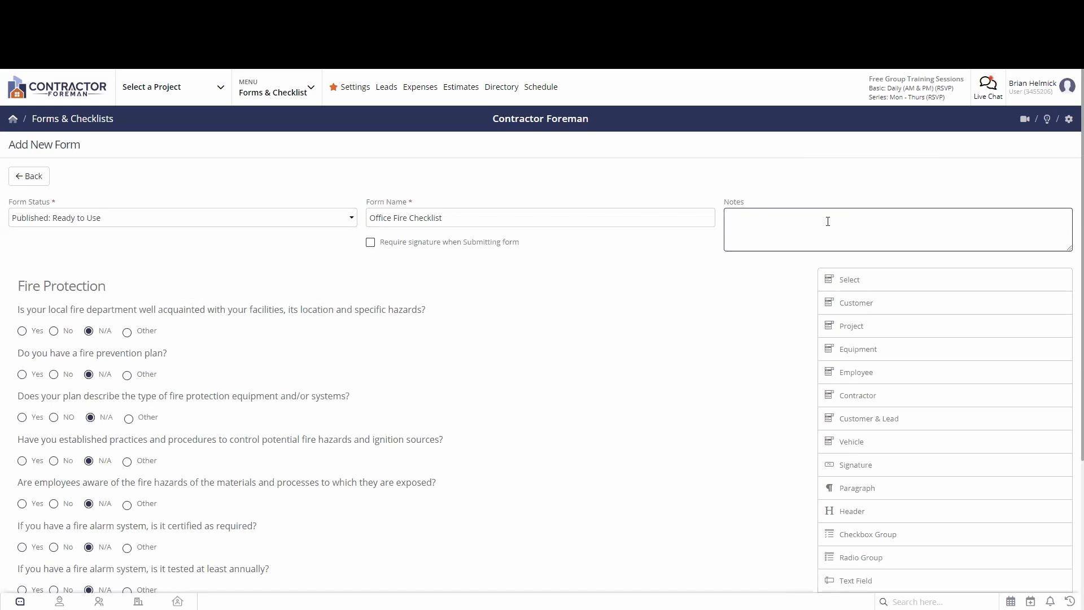
click(371, 243)
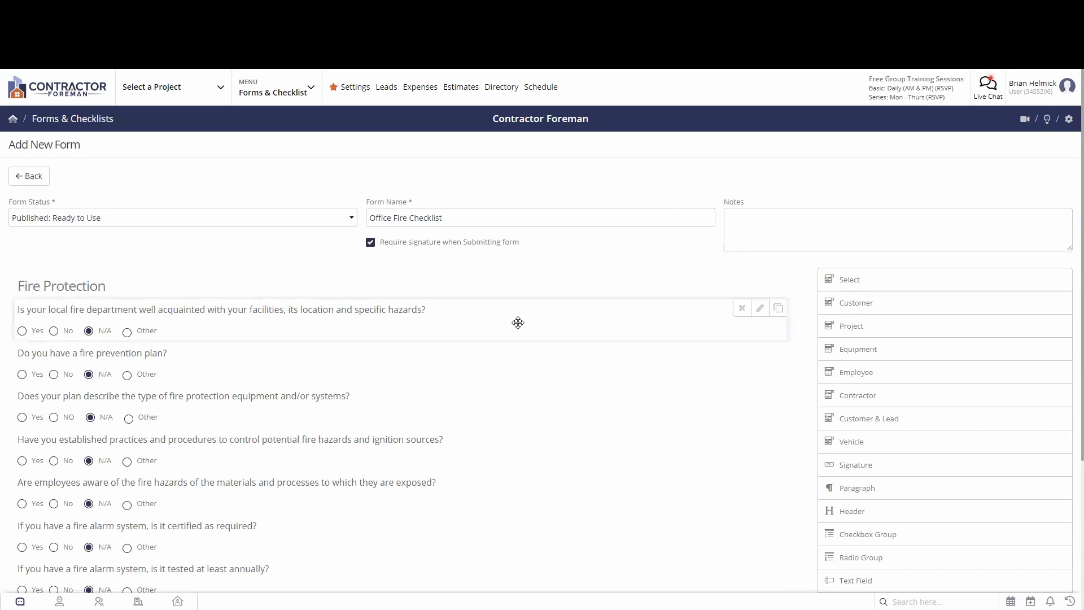
Replace the Fire Protection header label in the form body with the form's name, "Office Fire Checklist"
scroll(417, 286, down, 5)
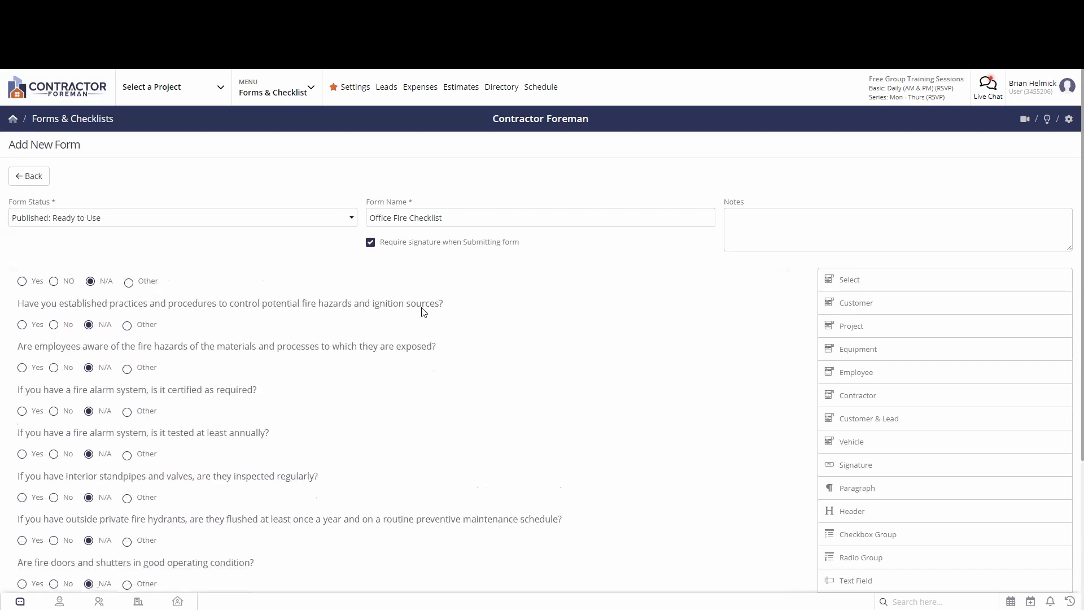
scroll(398, 363, down, 3)
scroll(397, 365, up, 6)
scroll(396, 364, up, 3)
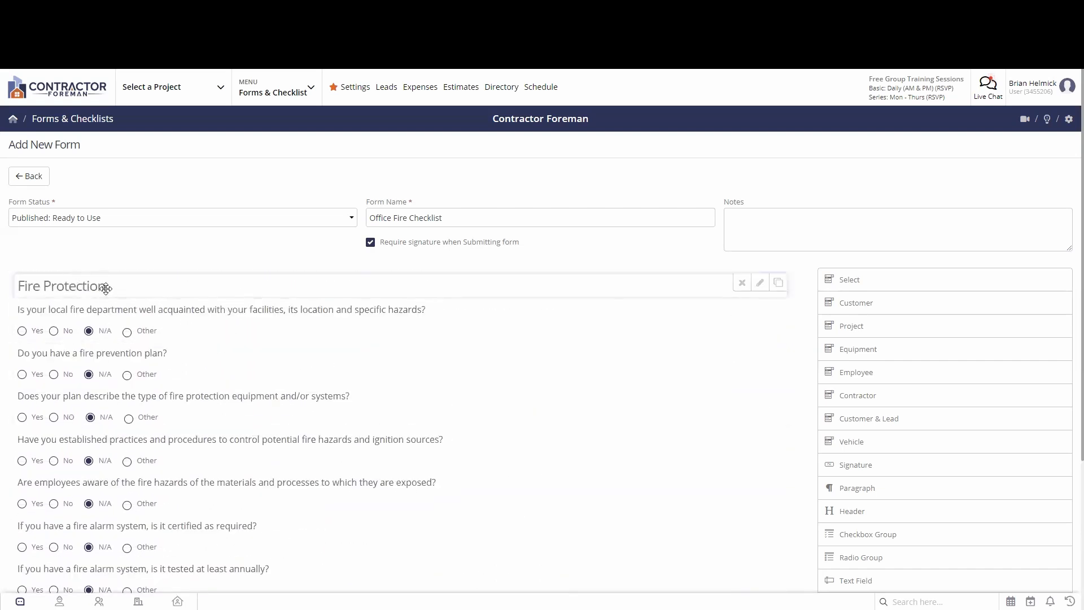
click(758, 282)
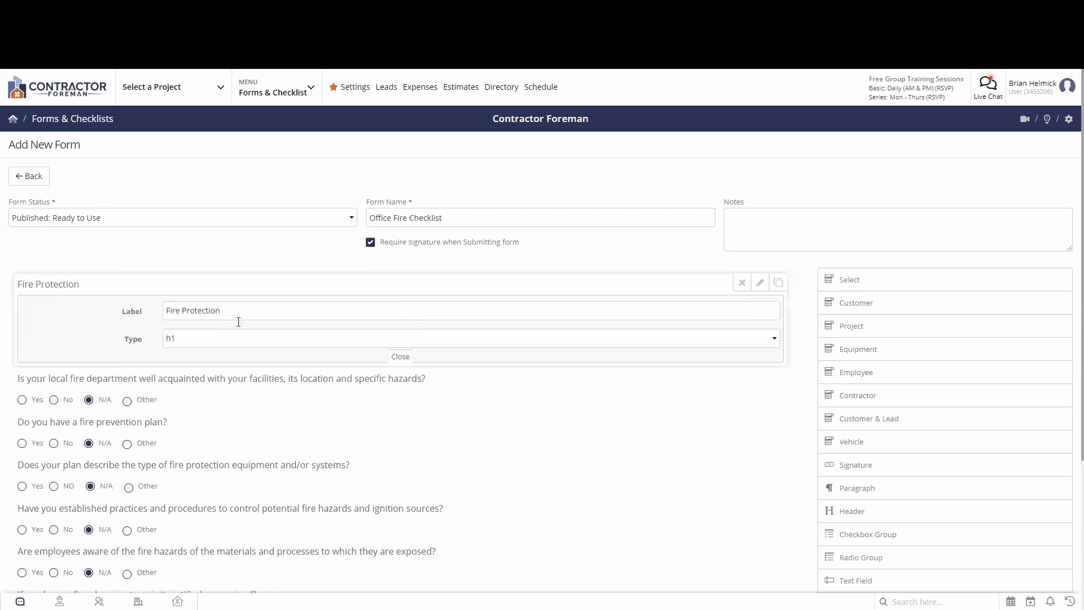
triple_click(205, 311)
key(BackSpace)
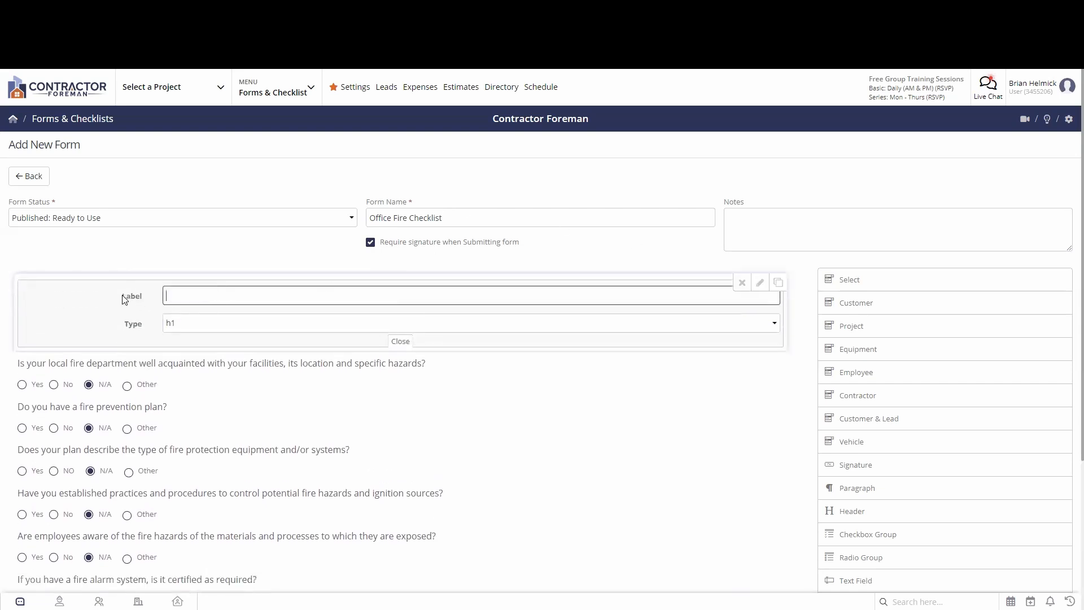
triple_click(412, 218)
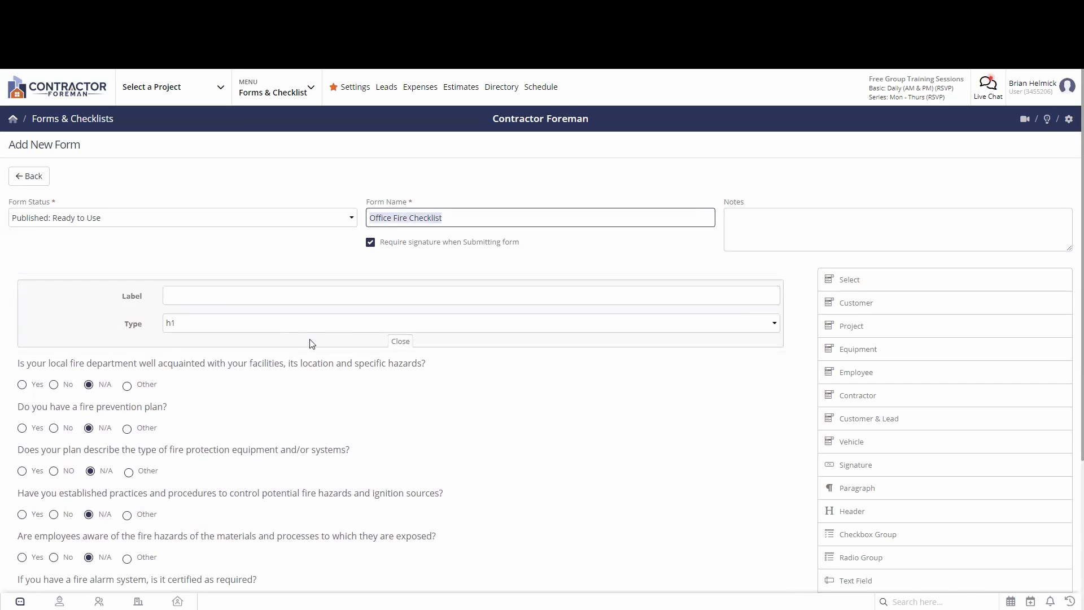
click(235, 297)
key(ctrl+v)
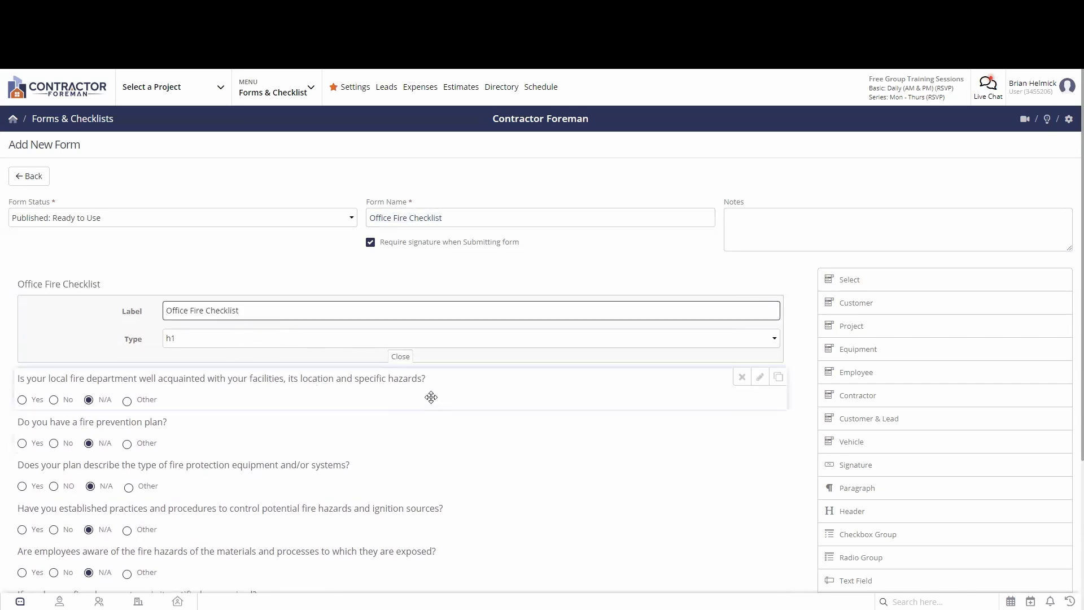
Examine the edit settings of the question about metal guards on sprinkler heads, then close them without changes
scroll(395, 428, down, 2)
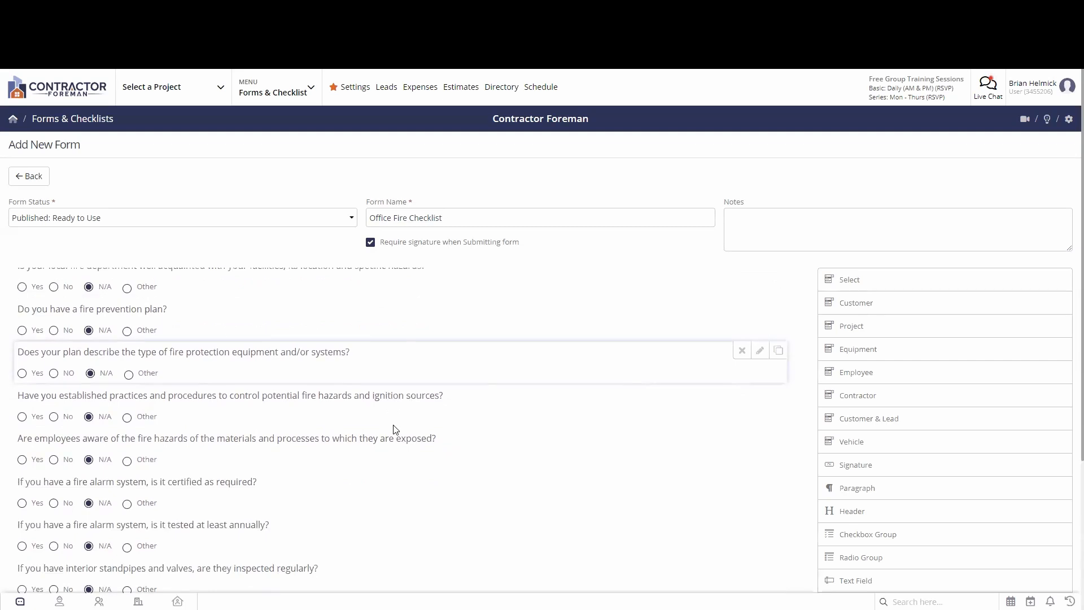
scroll(402, 433, down, 2)
scroll(402, 433, down, 6)
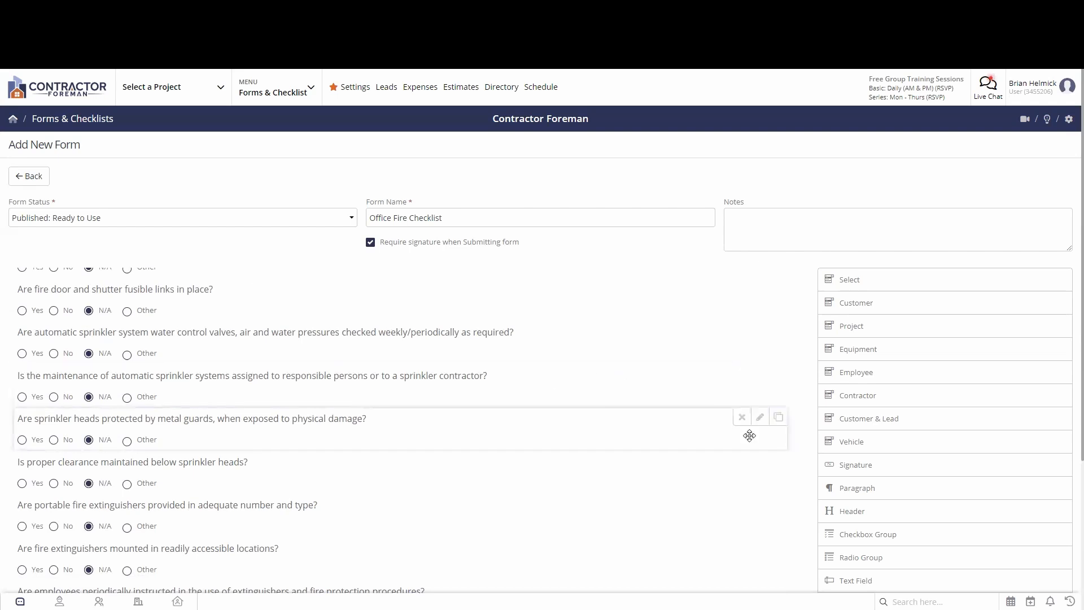
click(761, 421)
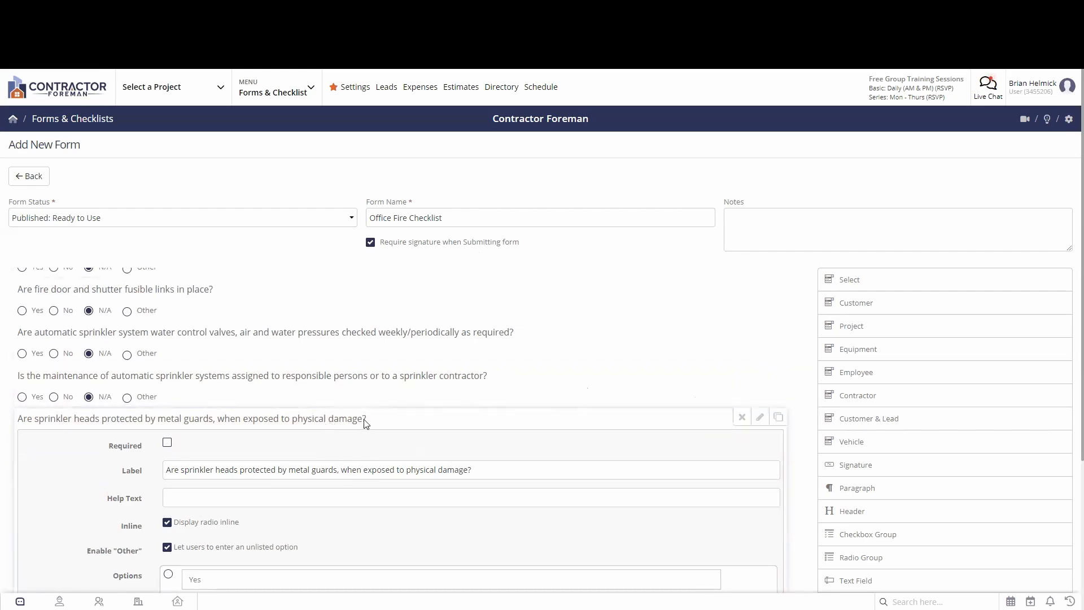
click(759, 416)
Delete the question "Are fire door and shutter fusible links in place?" from the form
scroll(467, 433, down, 1)
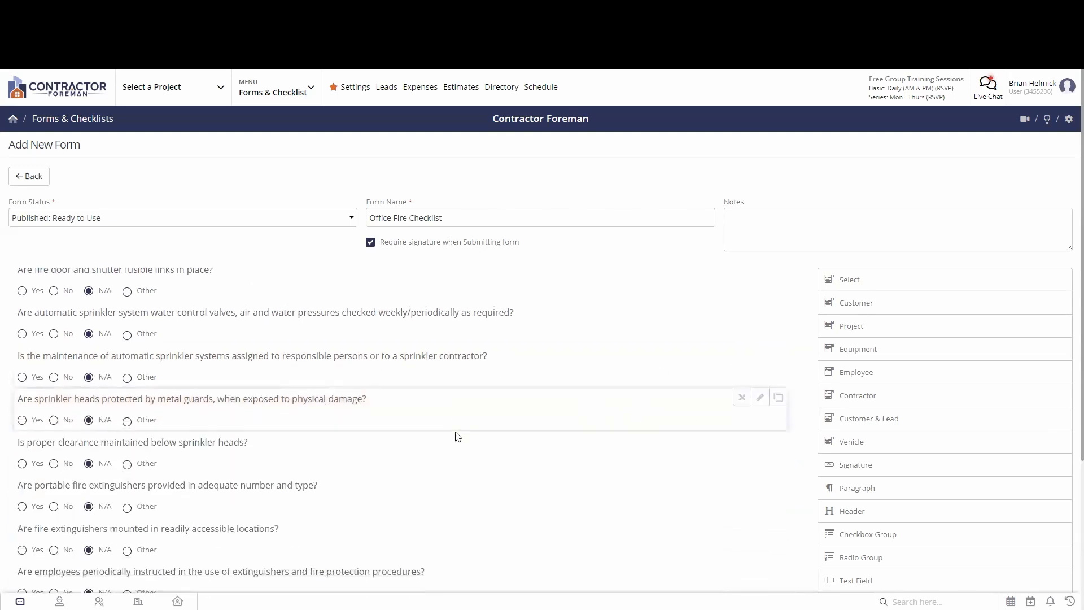
scroll(180, 488, down, 2)
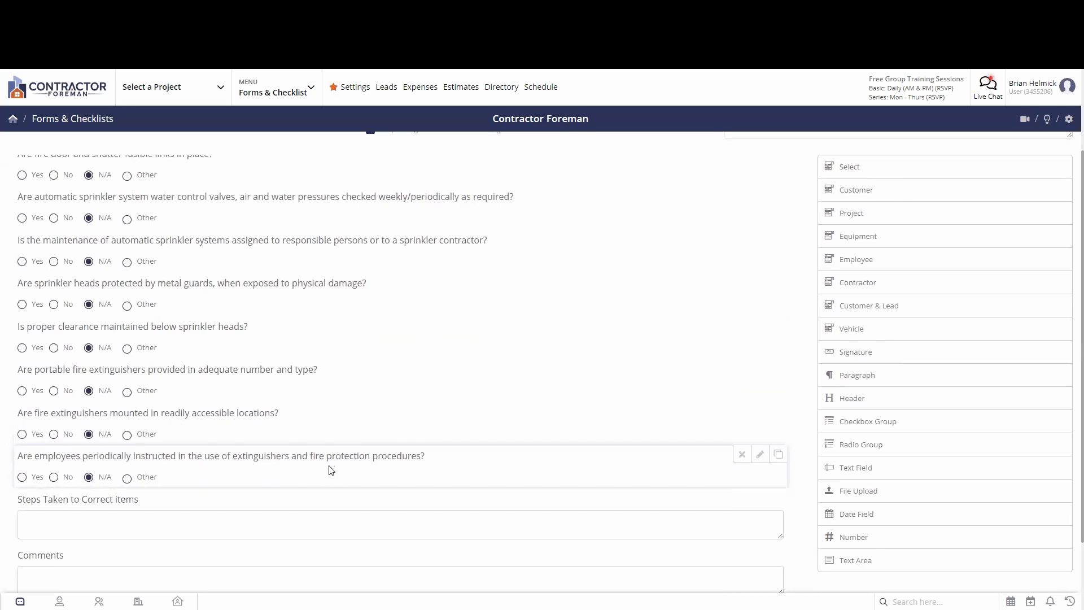
scroll(330, 467, up, 1)
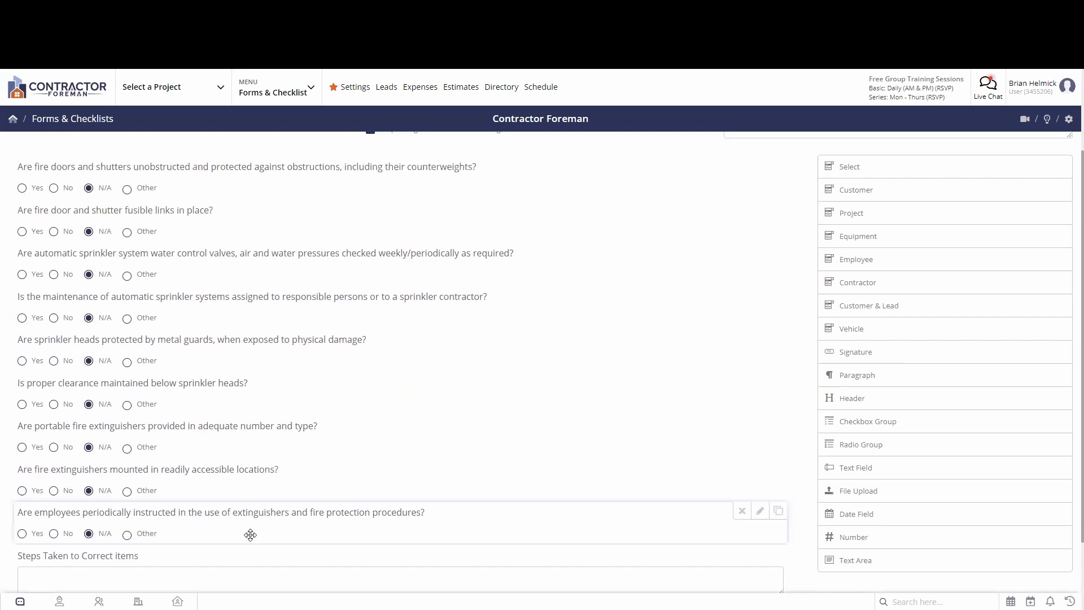
scroll(250, 535, up, 2)
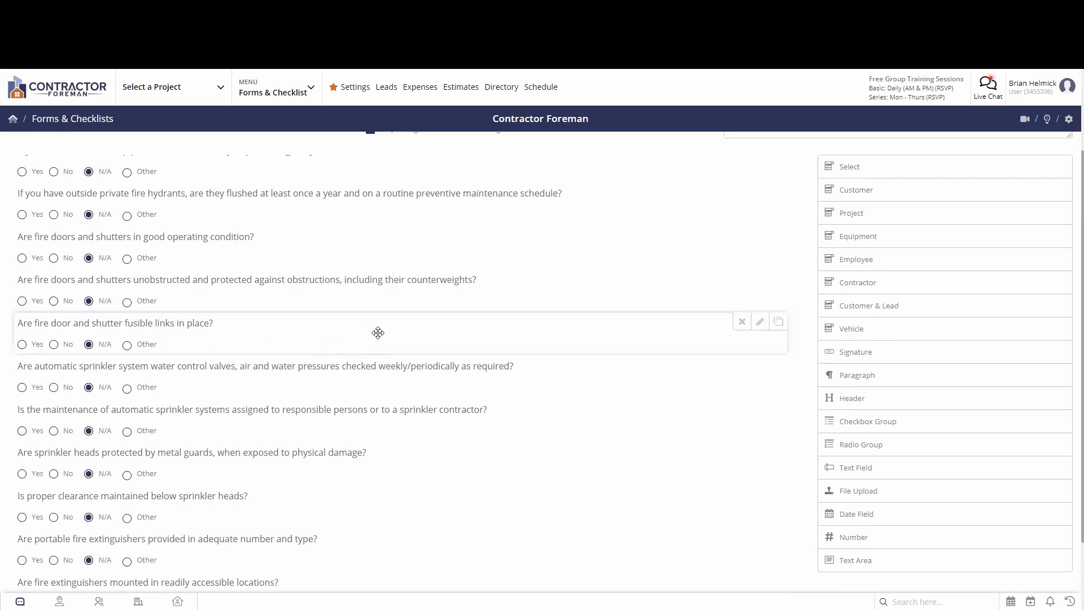
click(742, 322)
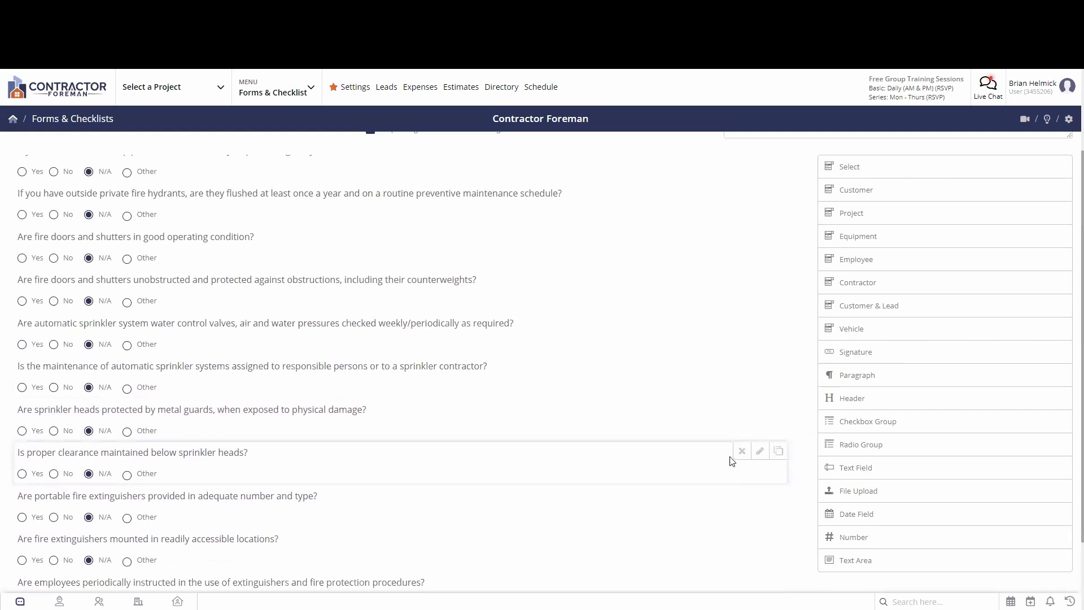
Review the available field types and remaining questions, then save and close the Office Fire Checklist form
scroll(732, 460, up, 8)
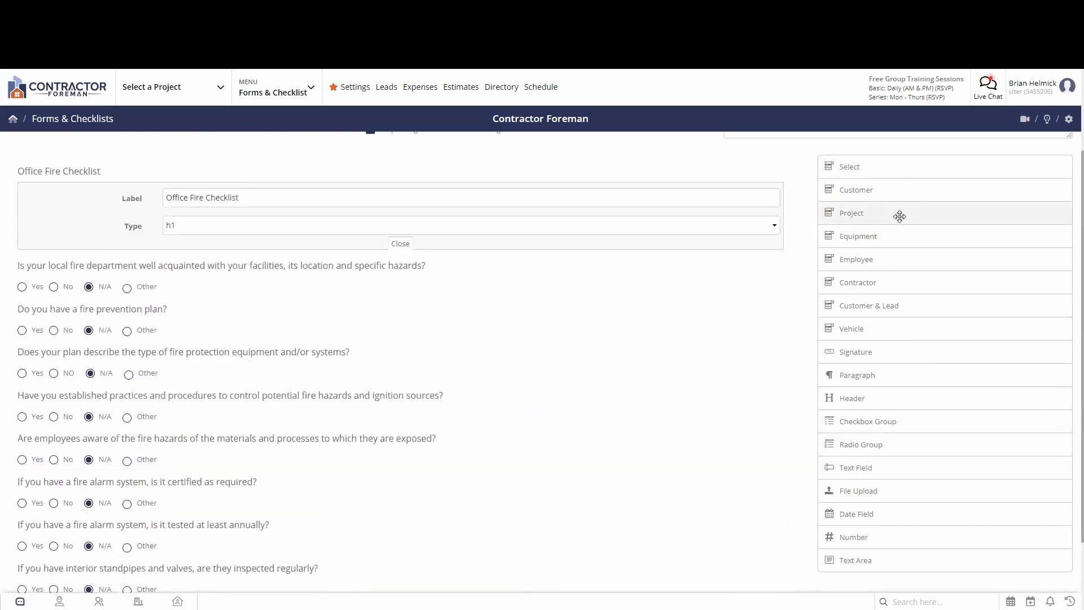
scroll(886, 431, down, 2)
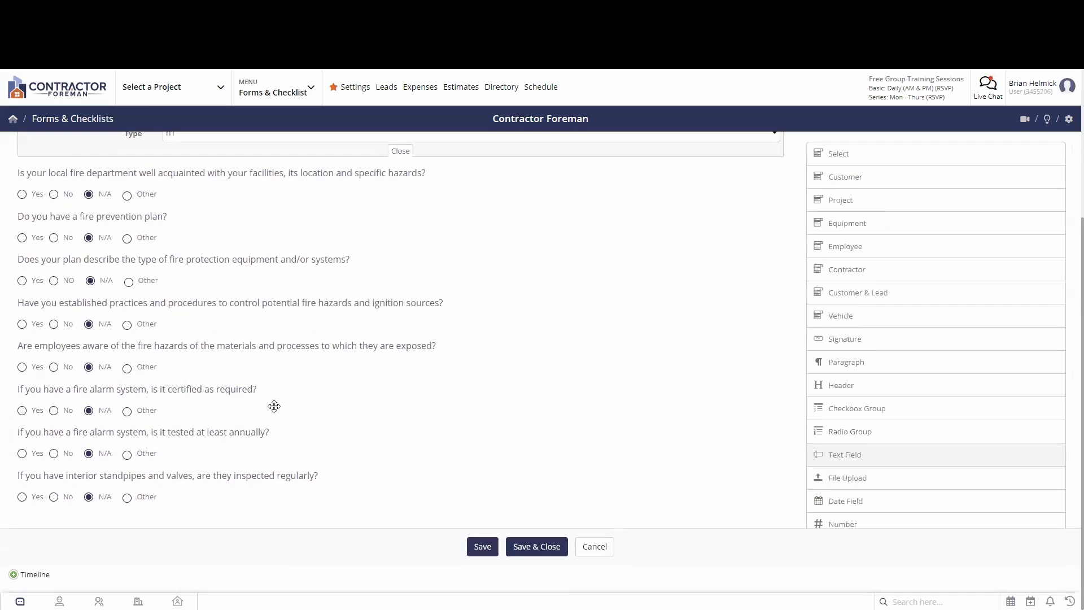
scroll(274, 406, up, 5)
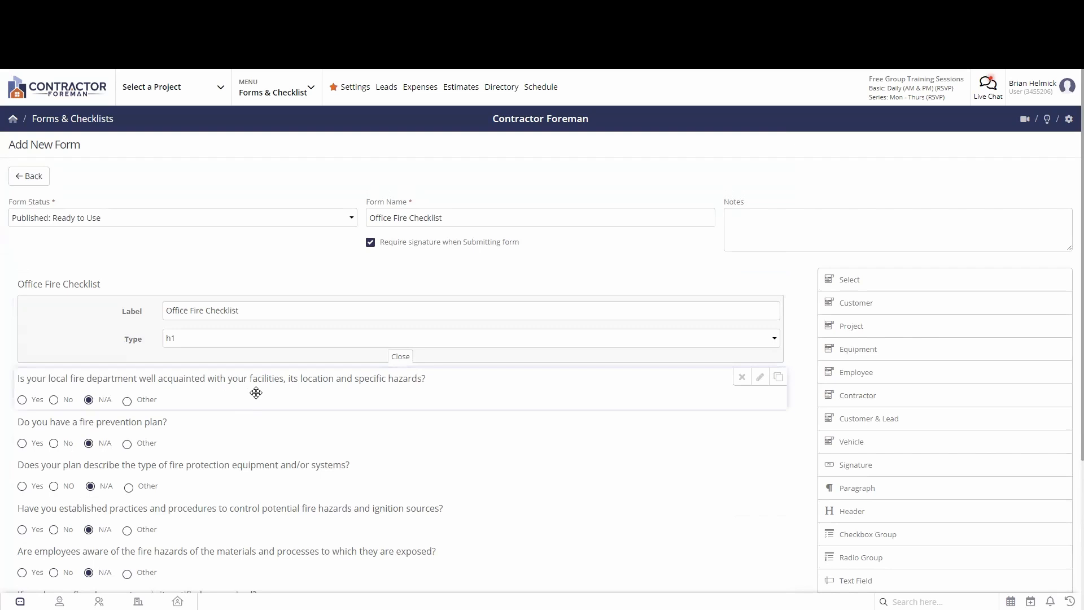
scroll(677, 497, down, 8)
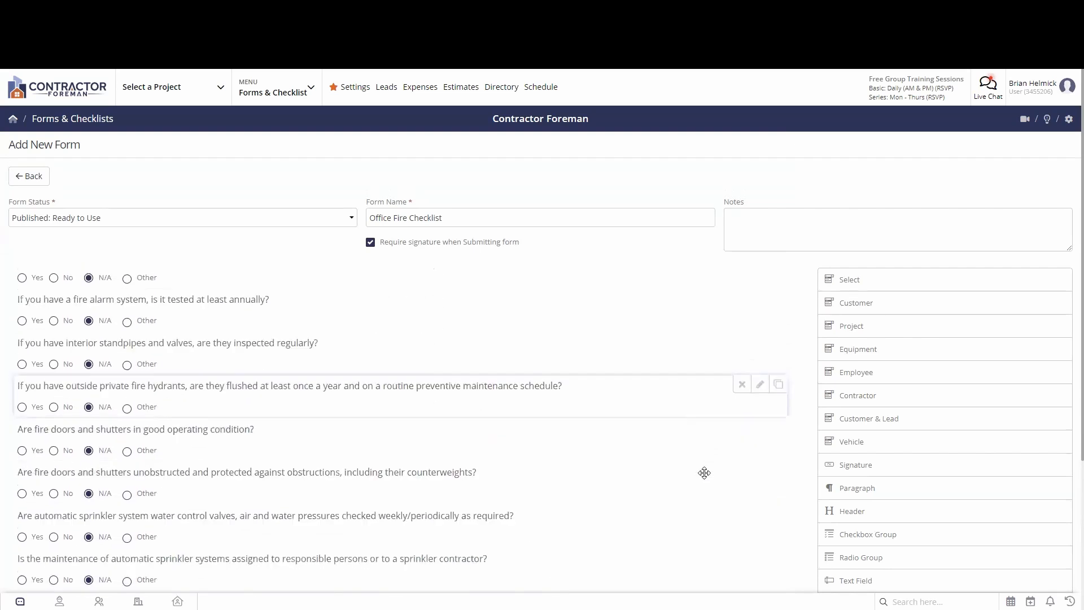
scroll(703, 473, down, 4)
scroll(690, 442, down, 4)
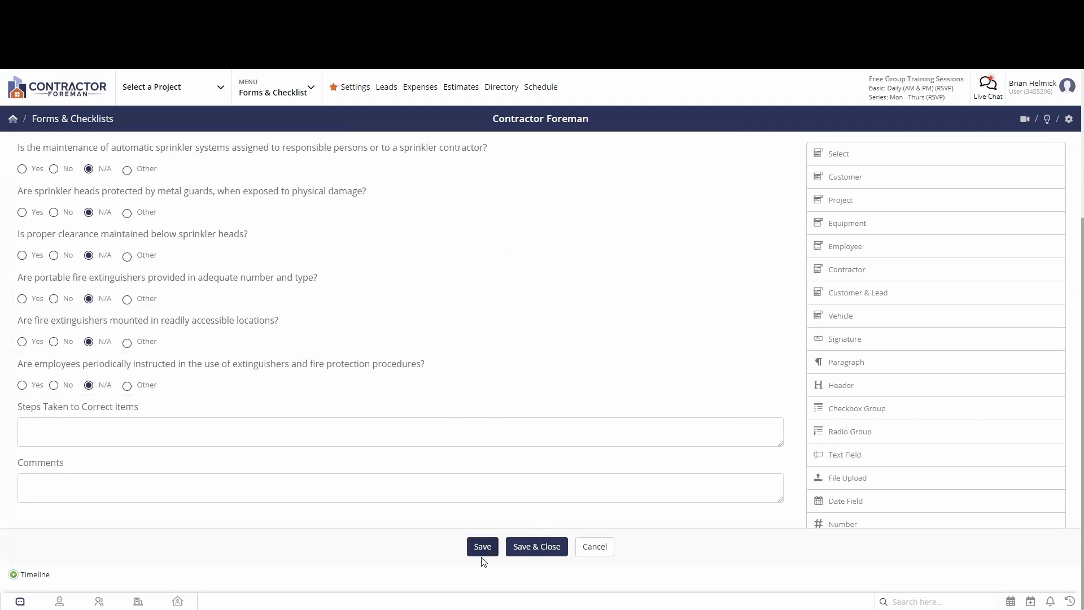
click(535, 546)
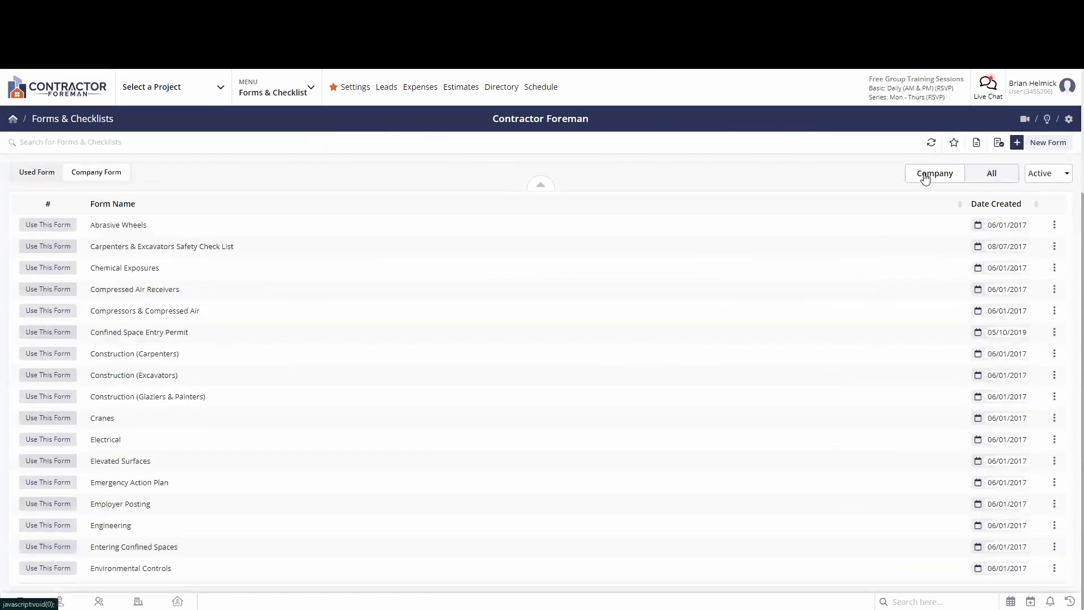
Start a checklist from the company's Office Fire Checklist form and look over its project choices and questions without selecting a project
click(926, 176)
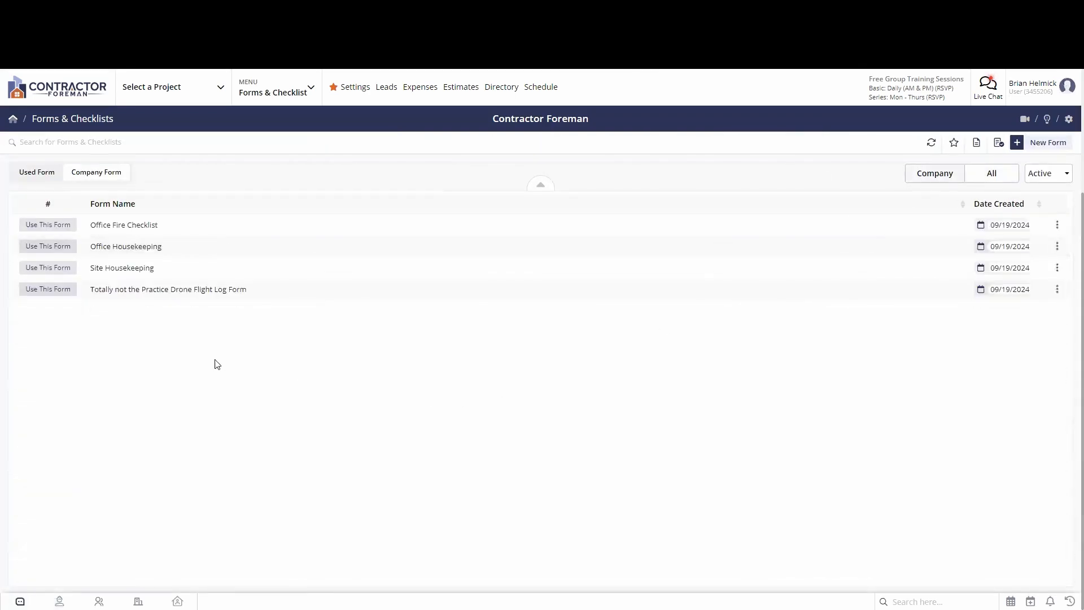
click(47, 225)
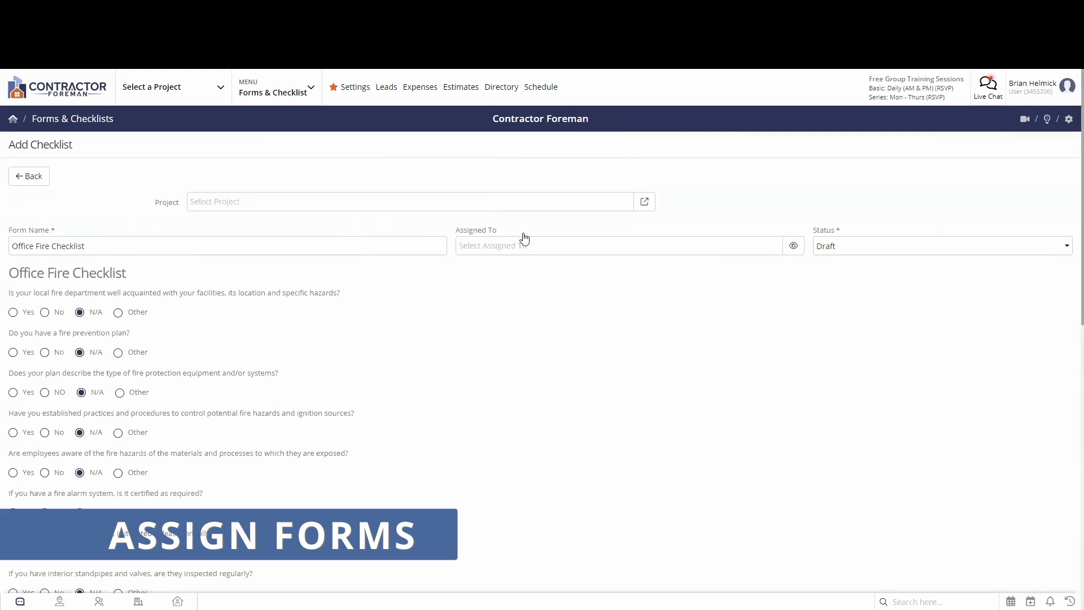
click(368, 202)
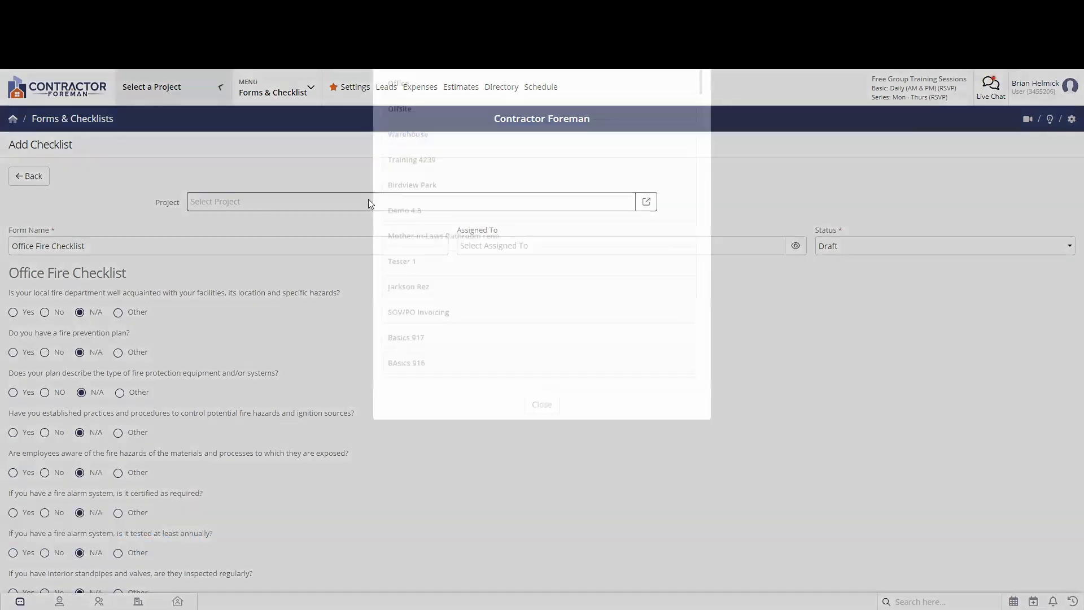
click(542, 480)
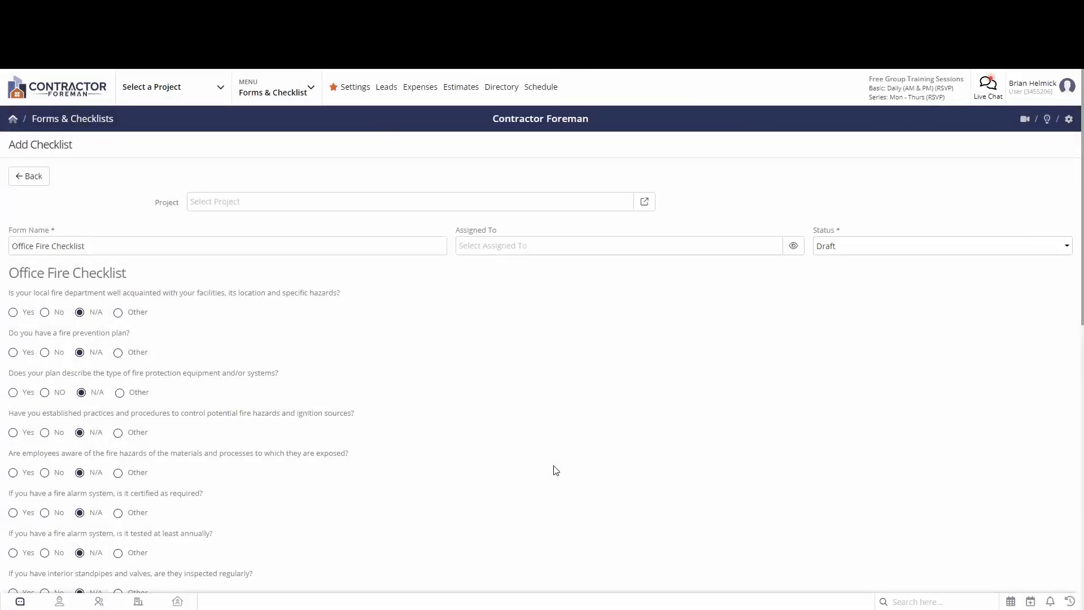
scroll(421, 272, down, 5)
scroll(382, 390, up, 5)
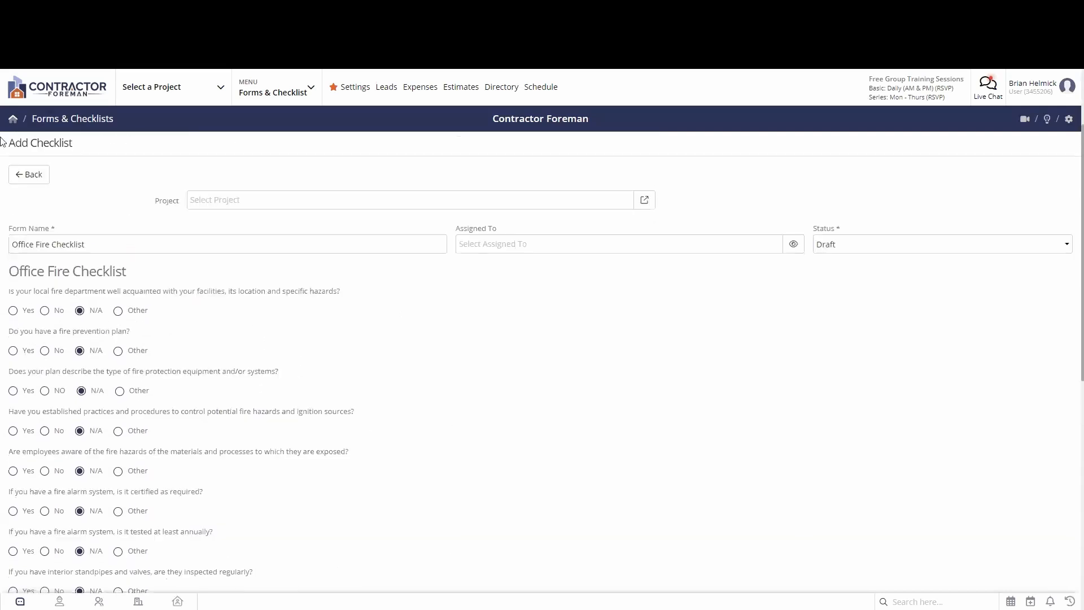
Leave the Office Fire Checklist and start a Site Housekeeping checklist for the project Demo 4.8
click(35, 175)
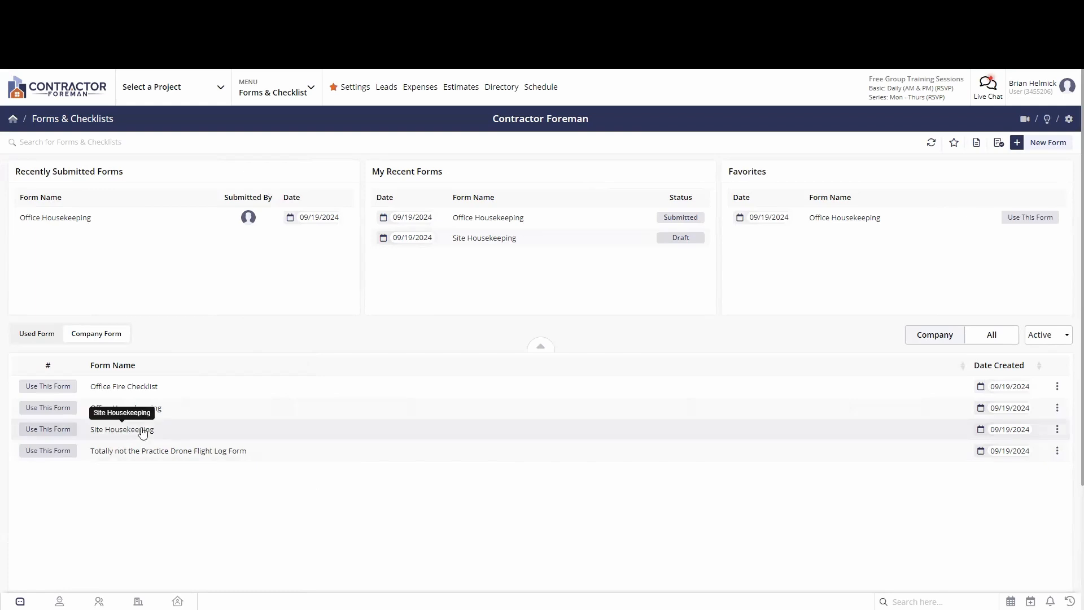
click(45, 430)
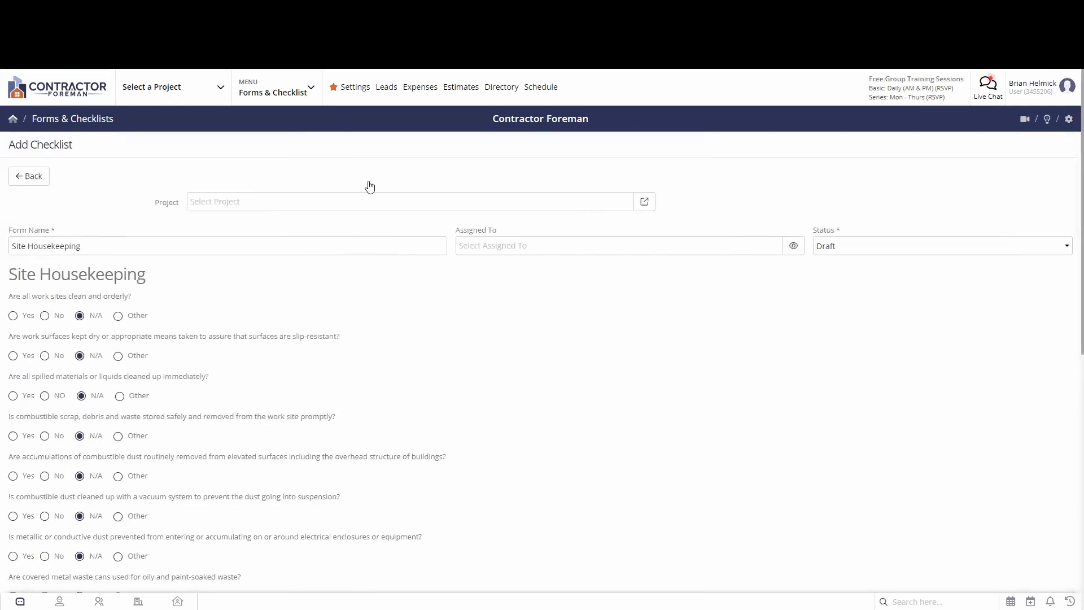
click(377, 202)
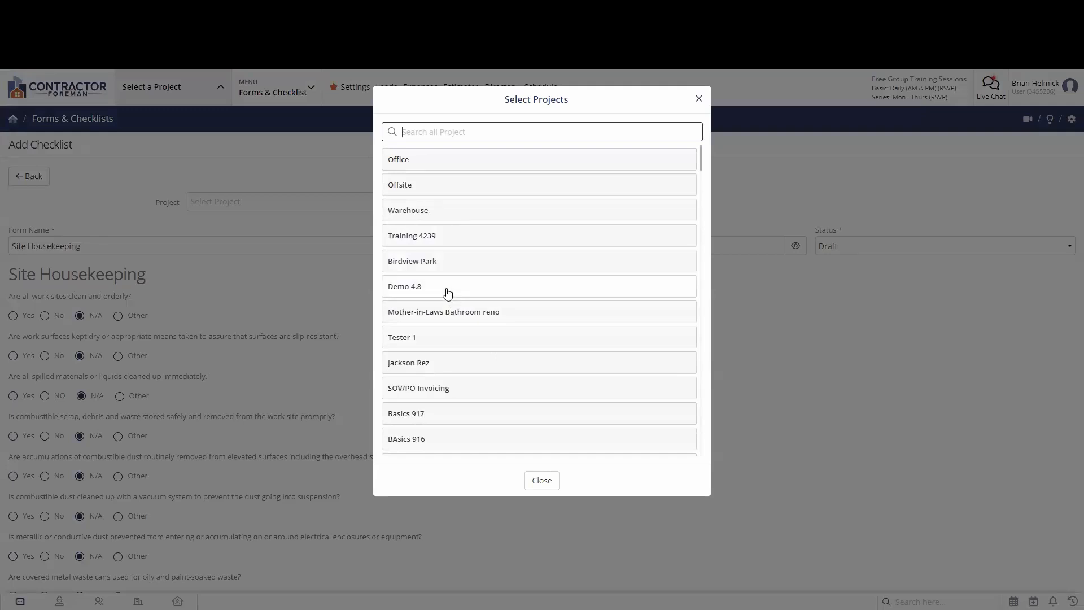
click(445, 289)
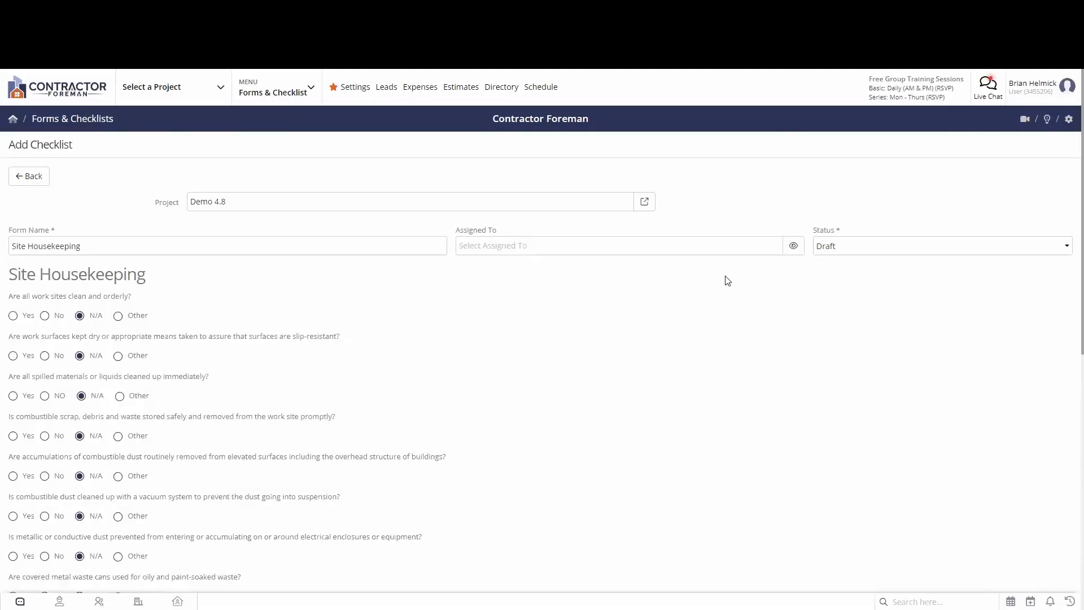
Assign the Site Housekeeping checklist to the fifth employee in the contact list and save it
click(616, 250)
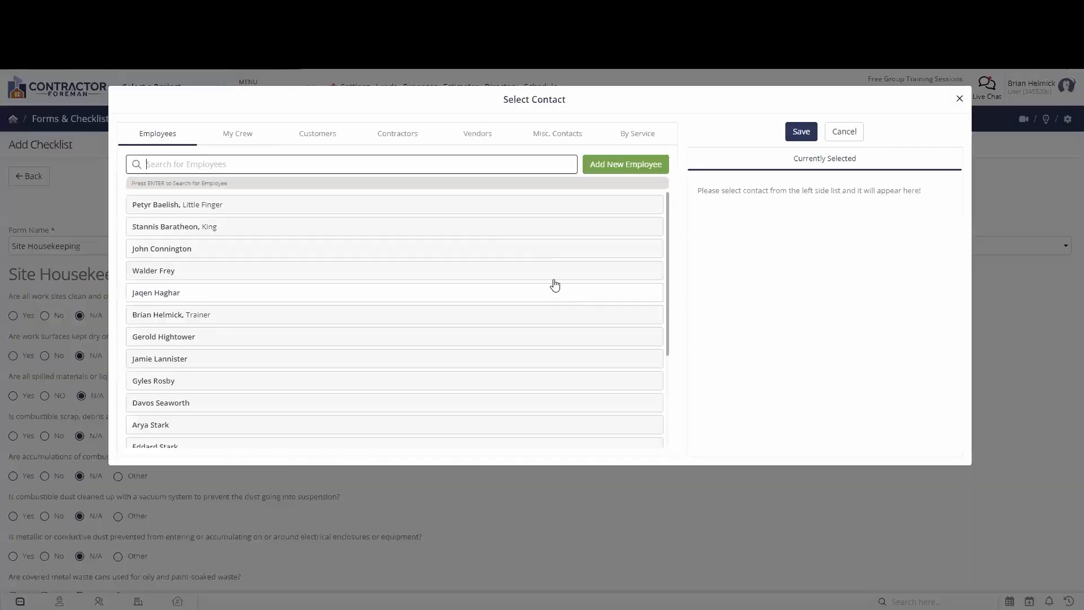
click(290, 282)
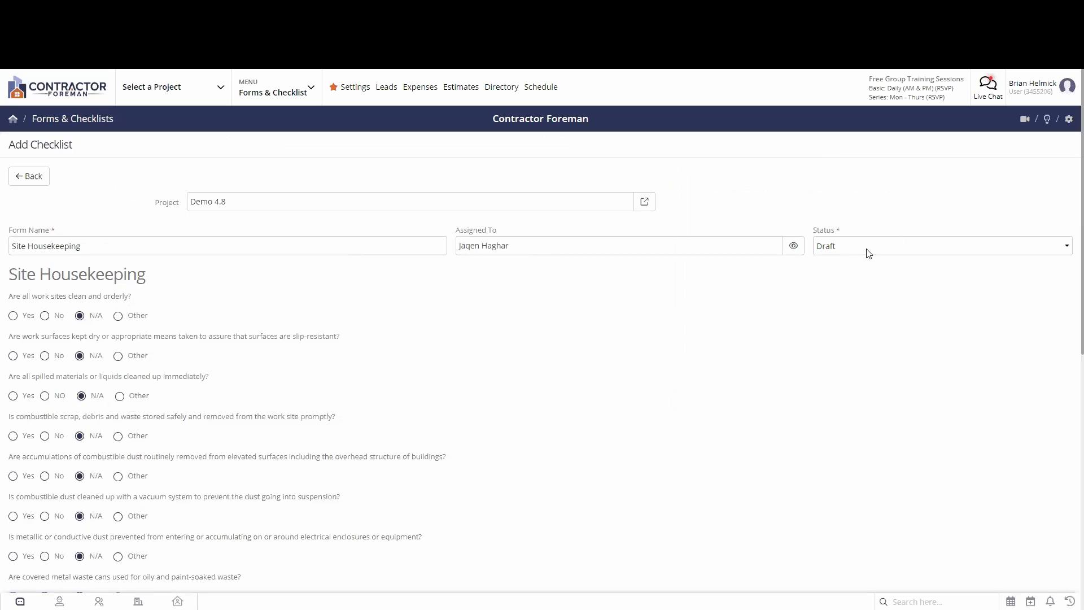
scroll(658, 428, down, 15)
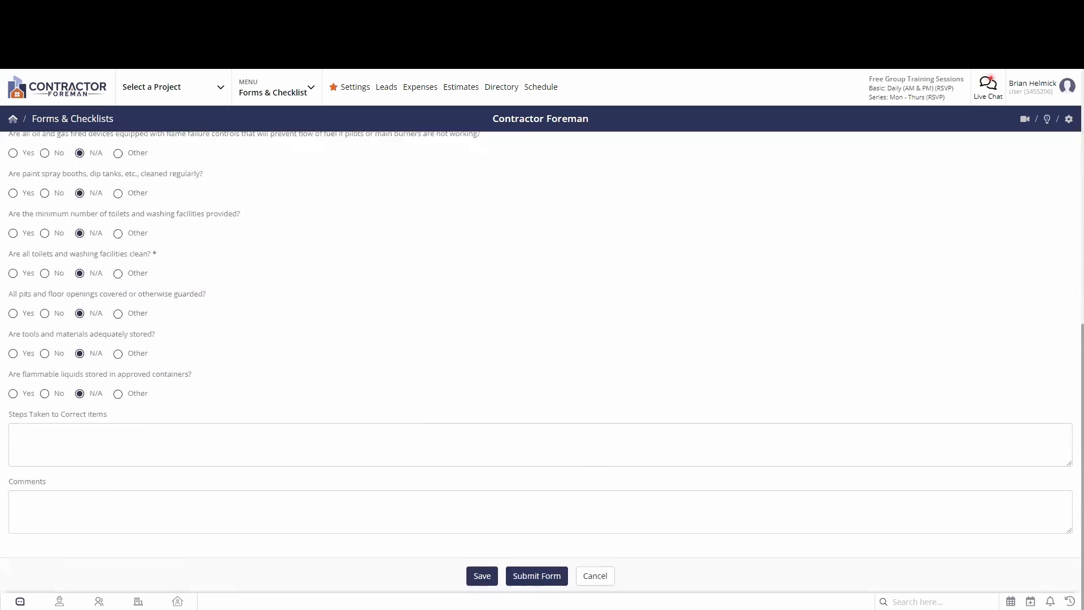
click(482, 576)
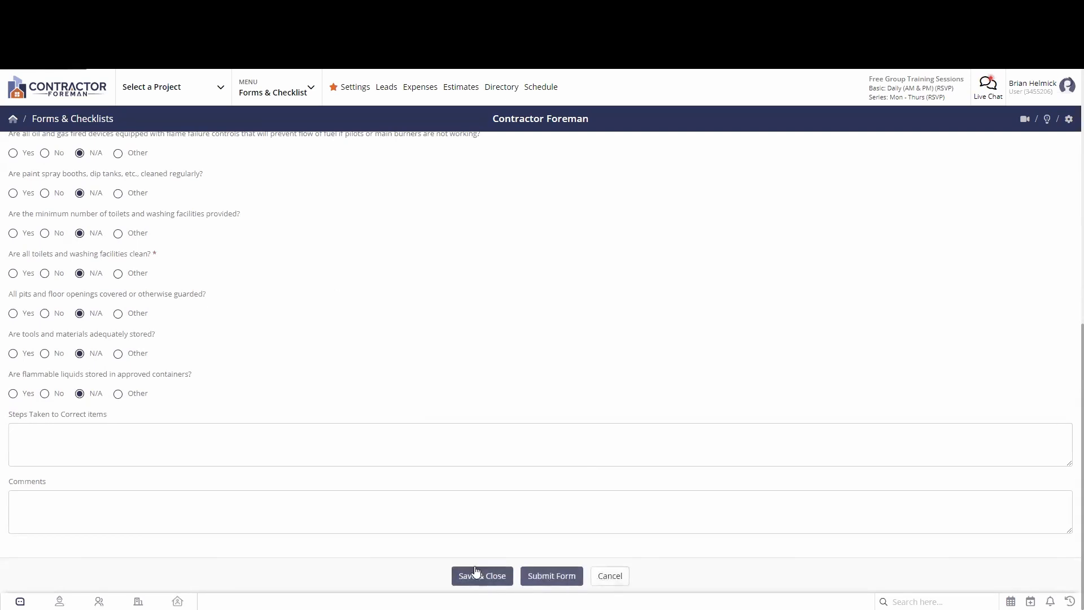
scroll(605, 367, up, 15)
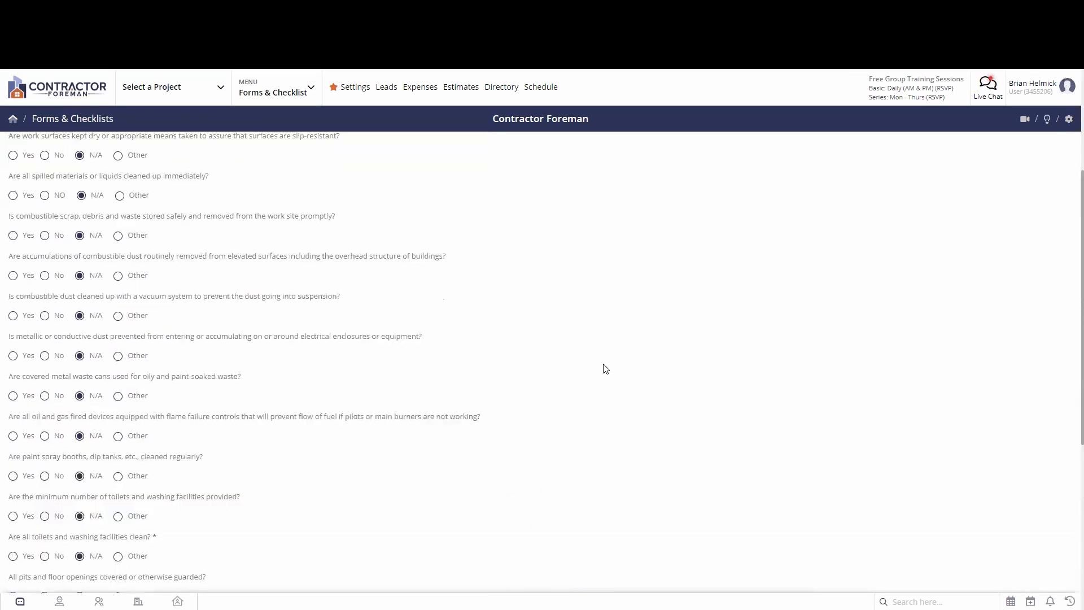
Search the projects for "demo" and open the Demo 4.8 project
click(164, 87)
text(demo)
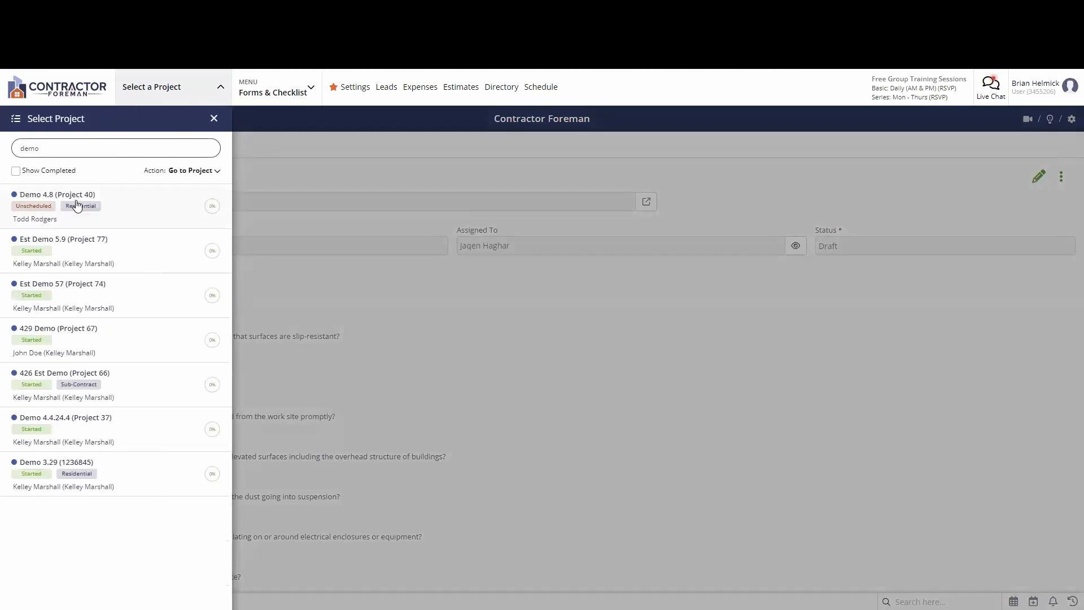
click(146, 202)
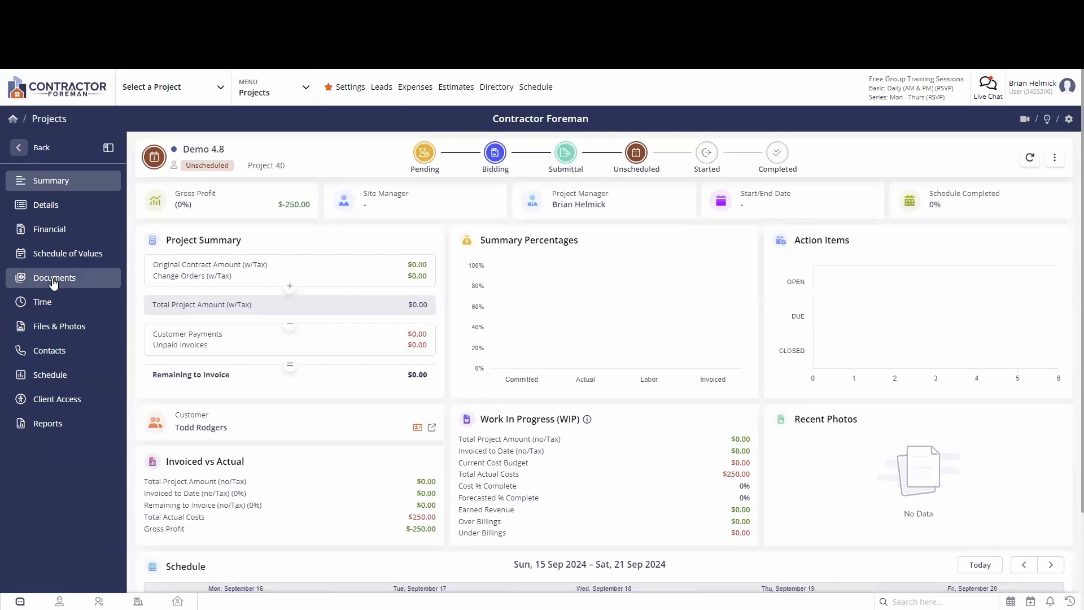
Open the Site Housekeeping checklist from the project's documents, look it over, and return to the Forms & Checklists overview
click(72, 283)
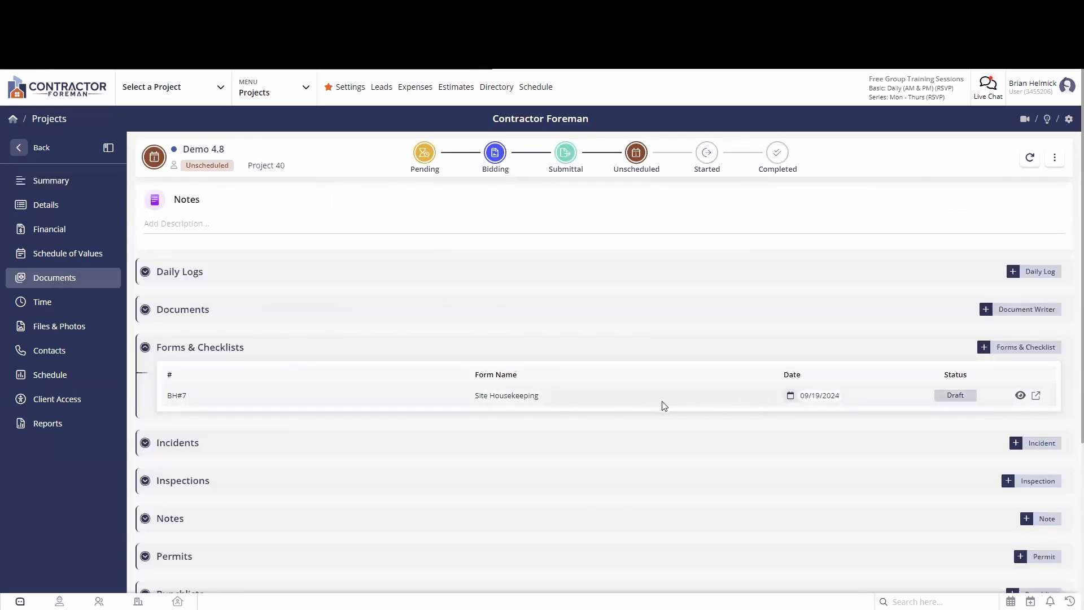
click(1038, 396)
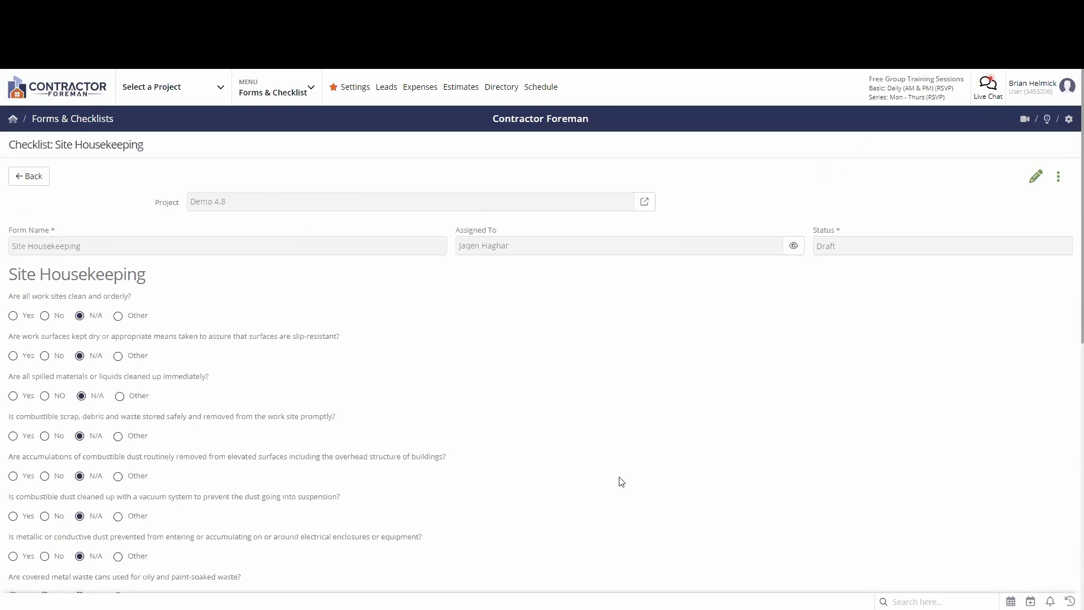
click(33, 174)
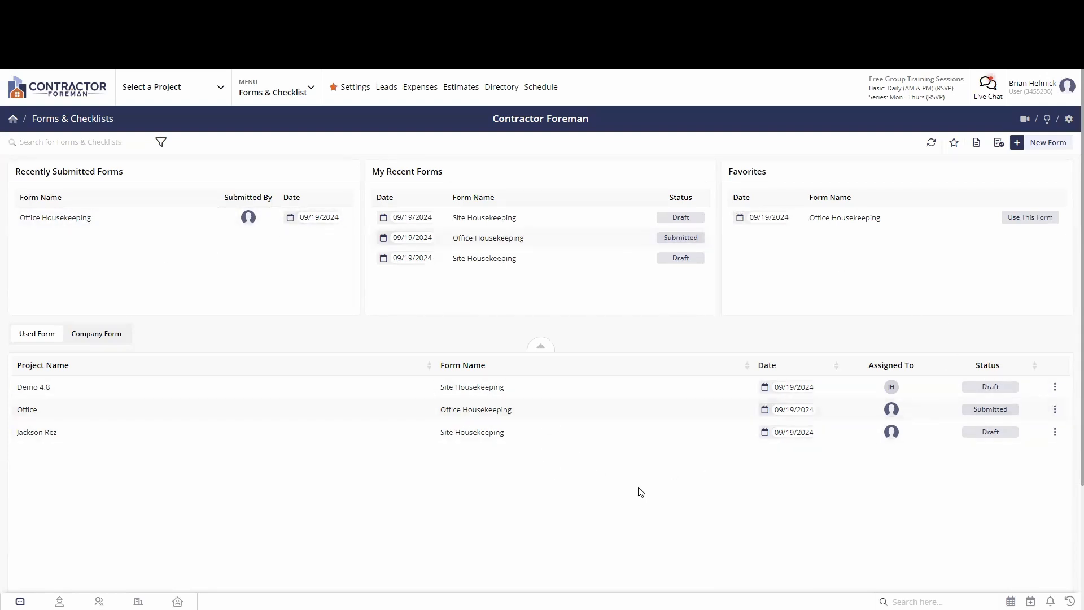
Browse the list of all available form templates, then limit it to the company's own forms
click(108, 337)
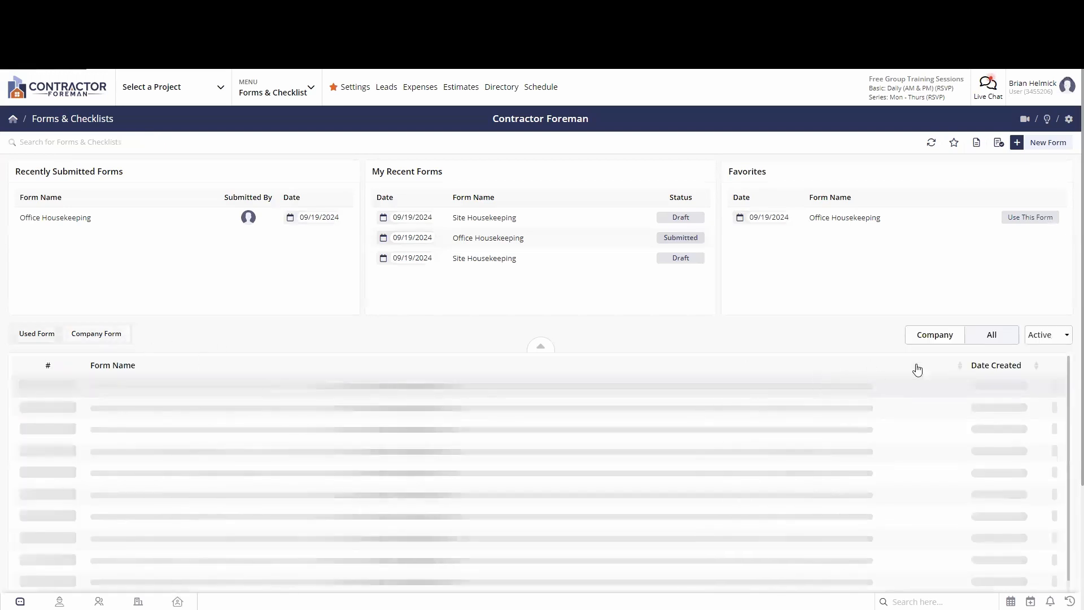
click(990, 340)
scroll(1043, 459, down, 5)
scroll(1039, 468, up, 5)
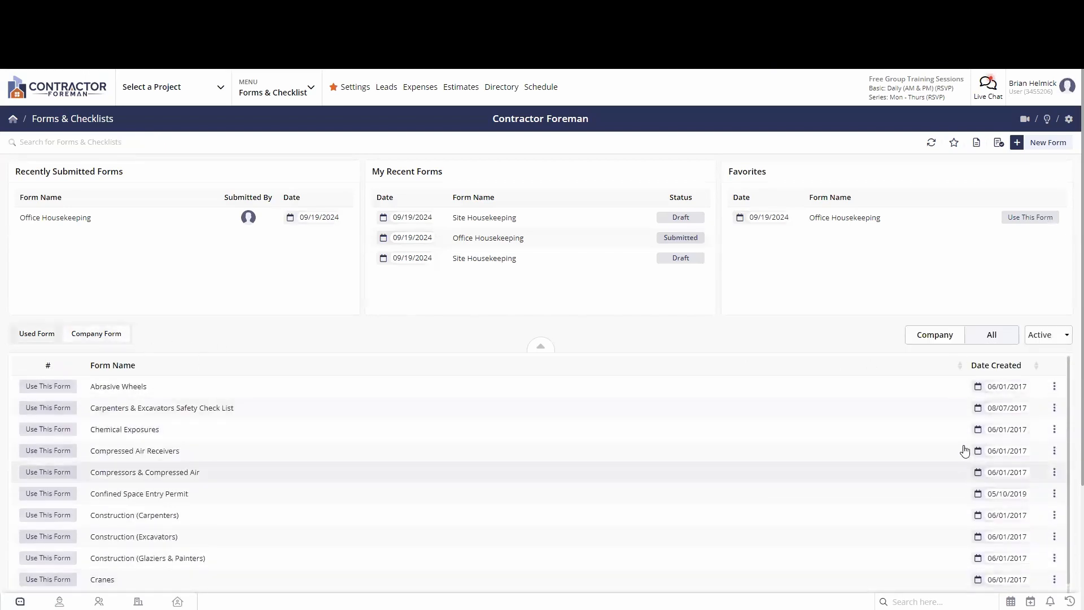
click(942, 343)
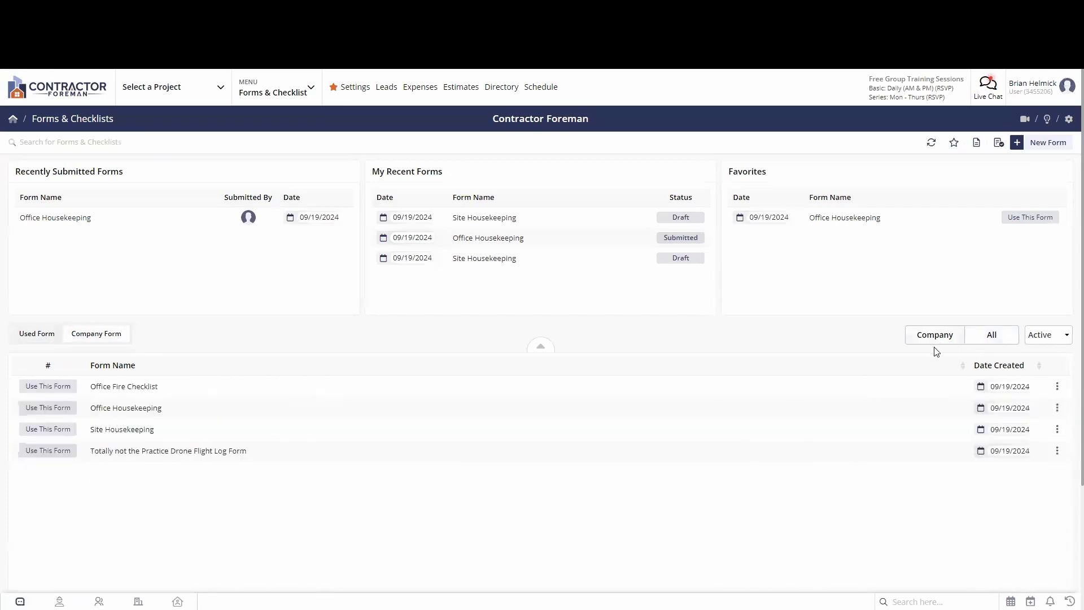